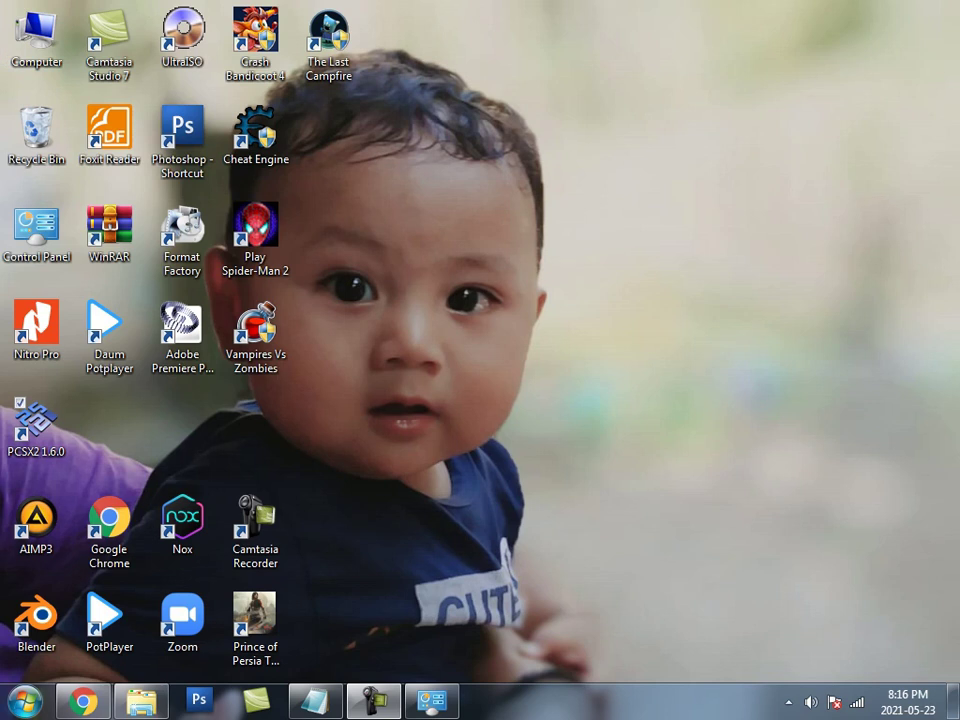
right_click(484, 180)
left_click(540, 228)
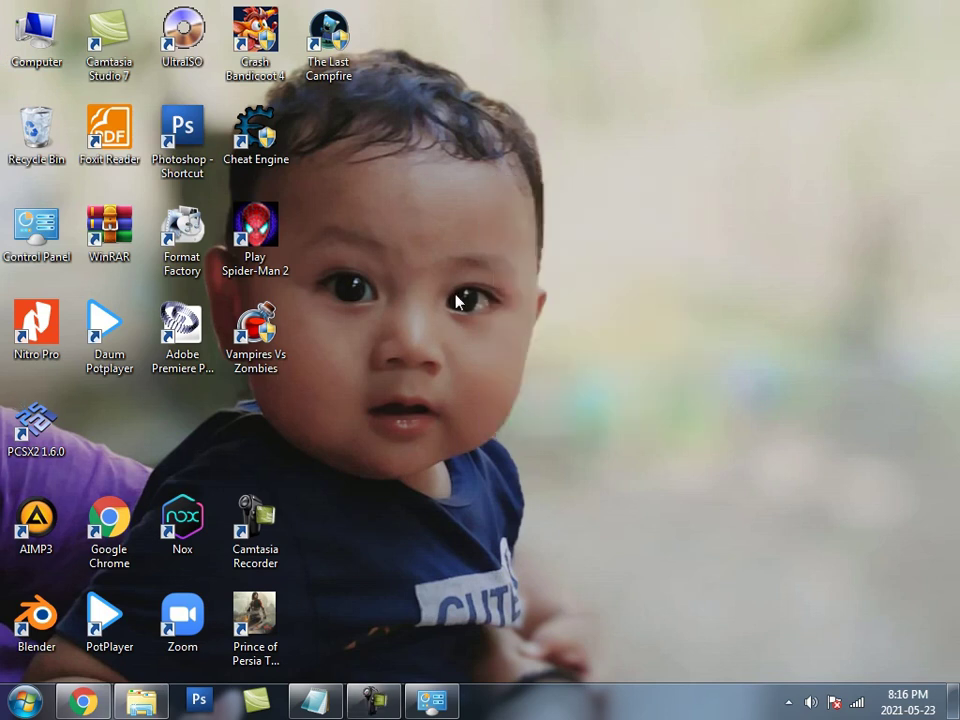
right_click(435, 134)
left_click(482, 184)
right_click(467, 117)
left_click(488, 168)
right_click(465, 105)
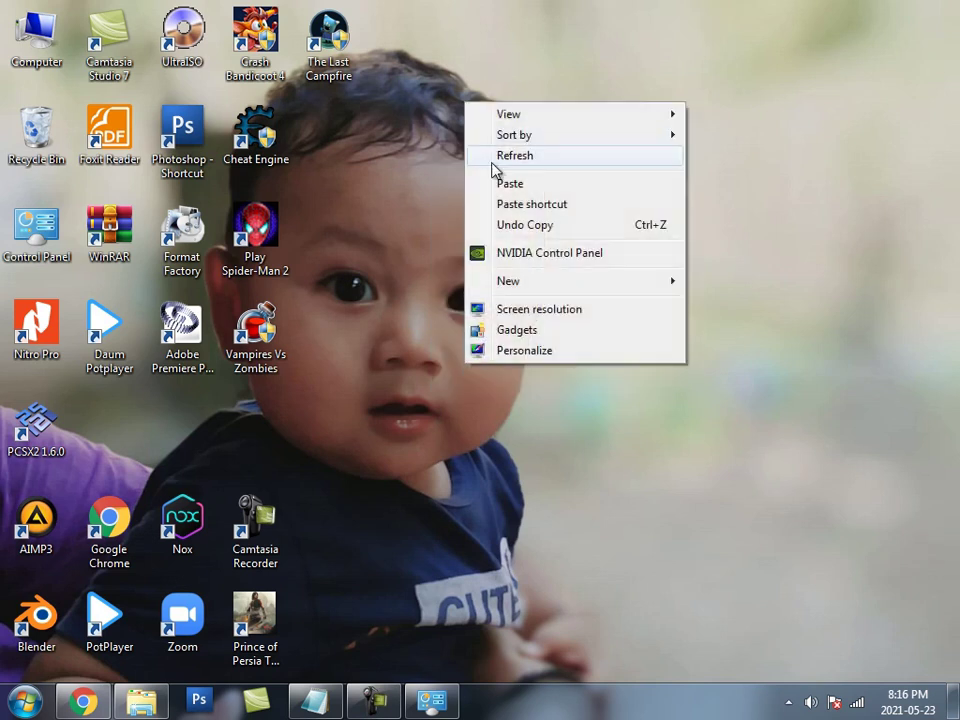
left_click(492, 159)
right_click(491, 121)
left_click(514, 180)
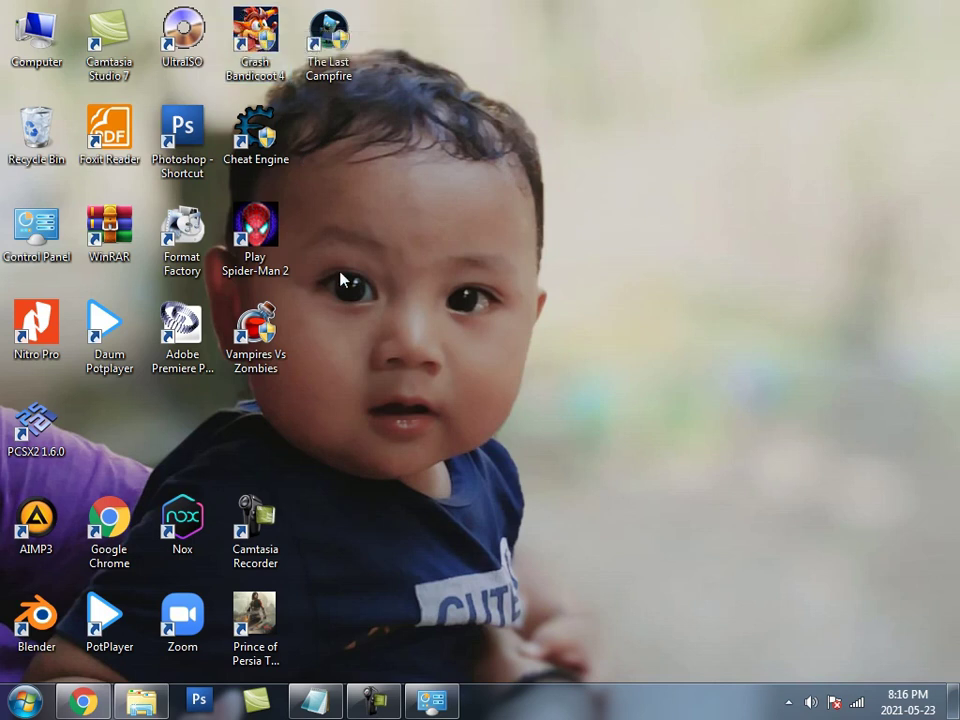
- Launch PCSX2 1.6.0 and Crash Bandicoot 4 to check for startup errors, dismissing any error message
double_click(45, 430)
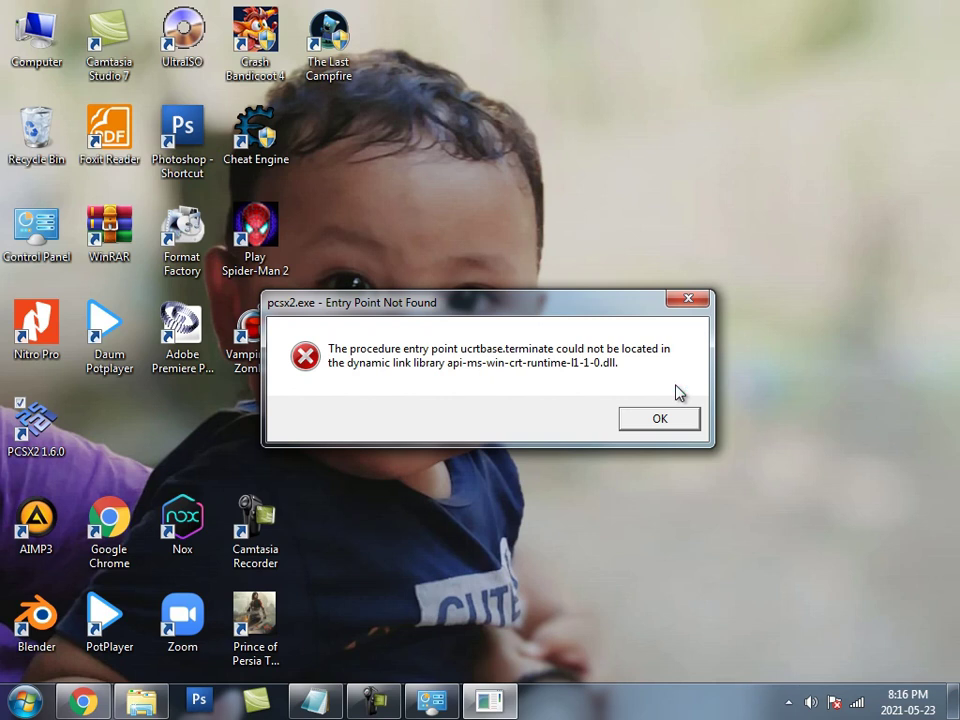
left_click(664, 427)
double_click(279, 45)
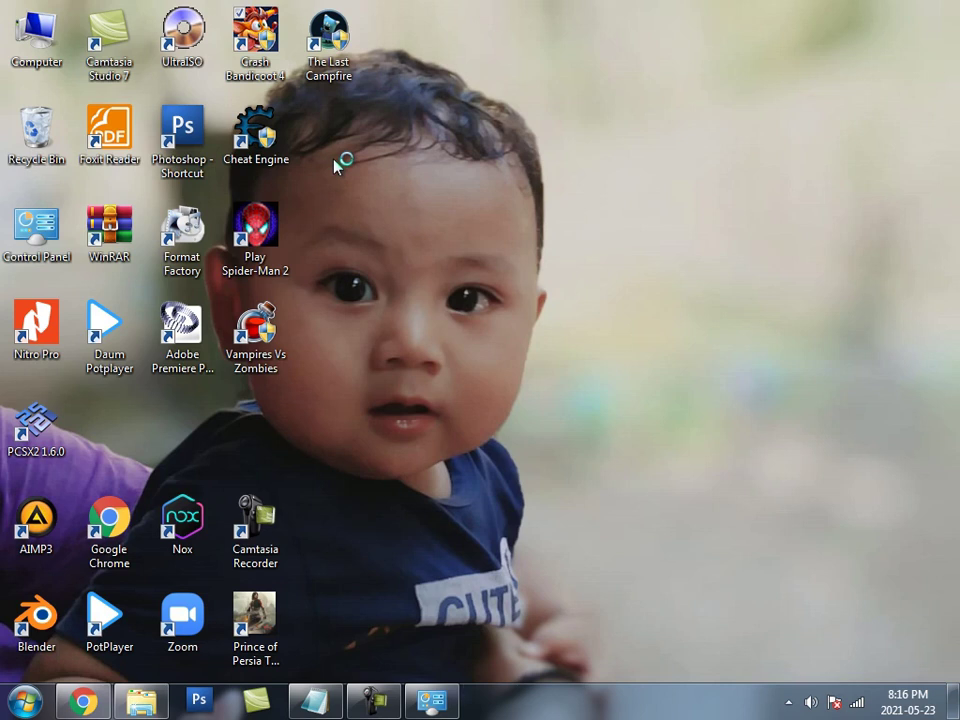
left_click(660, 422)
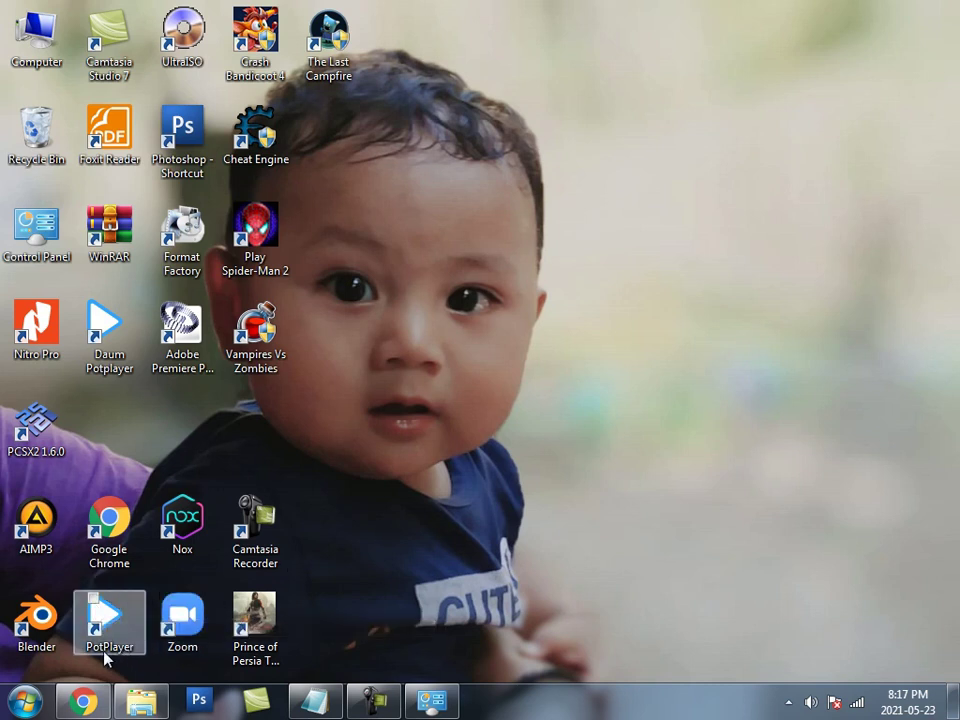
- Try to open Windows Update from the System and Security category of Control Panel
left_click(33, 703)
left_click(265, 496)
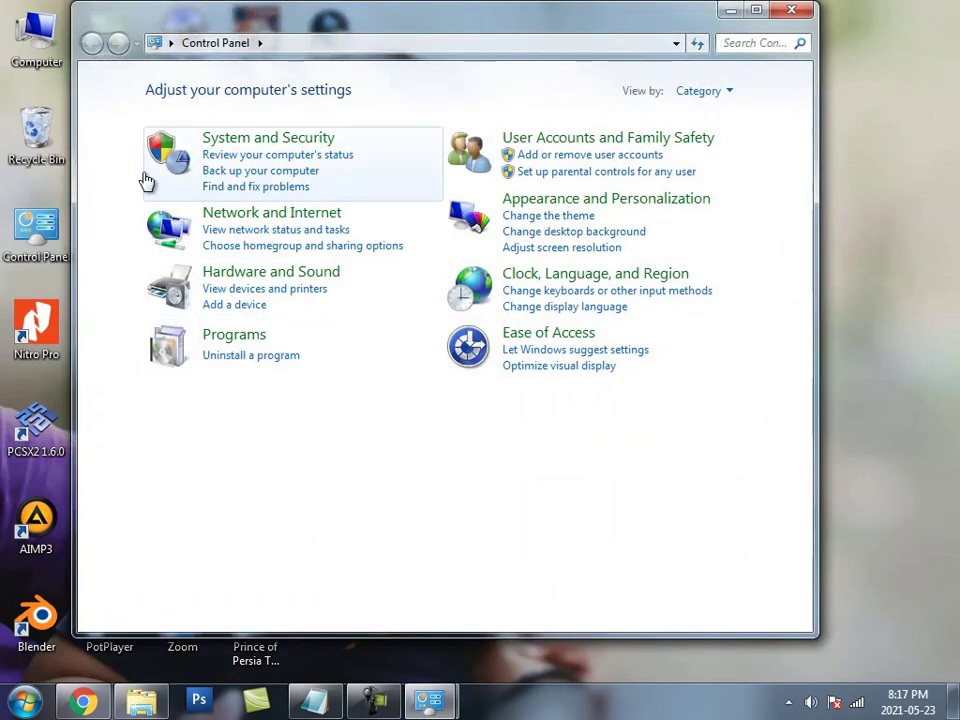
left_click(283, 152)
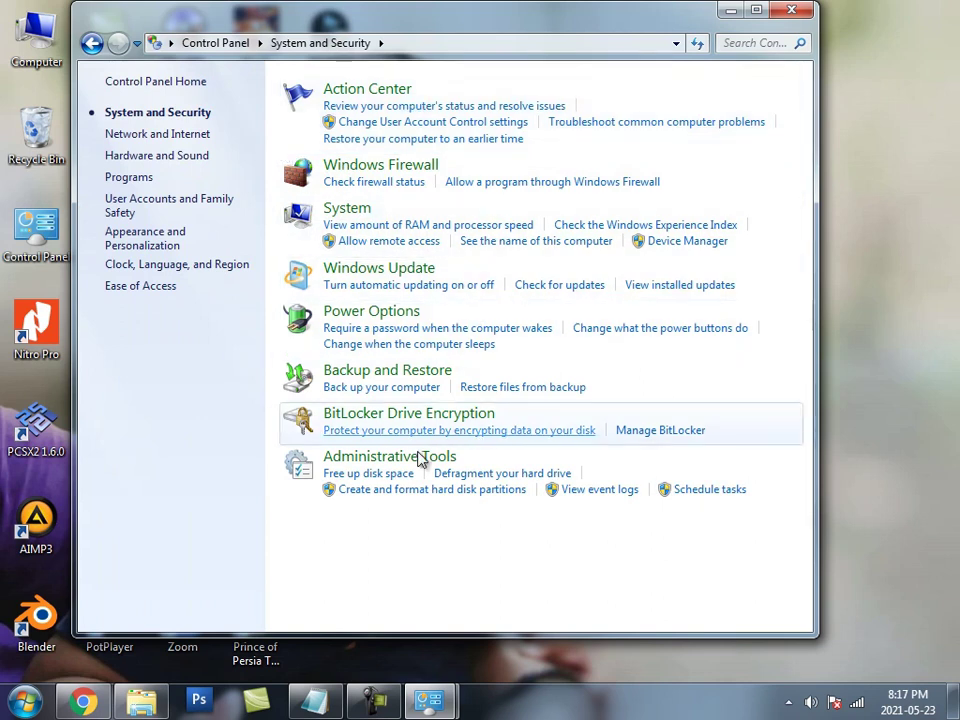
left_click(356, 272)
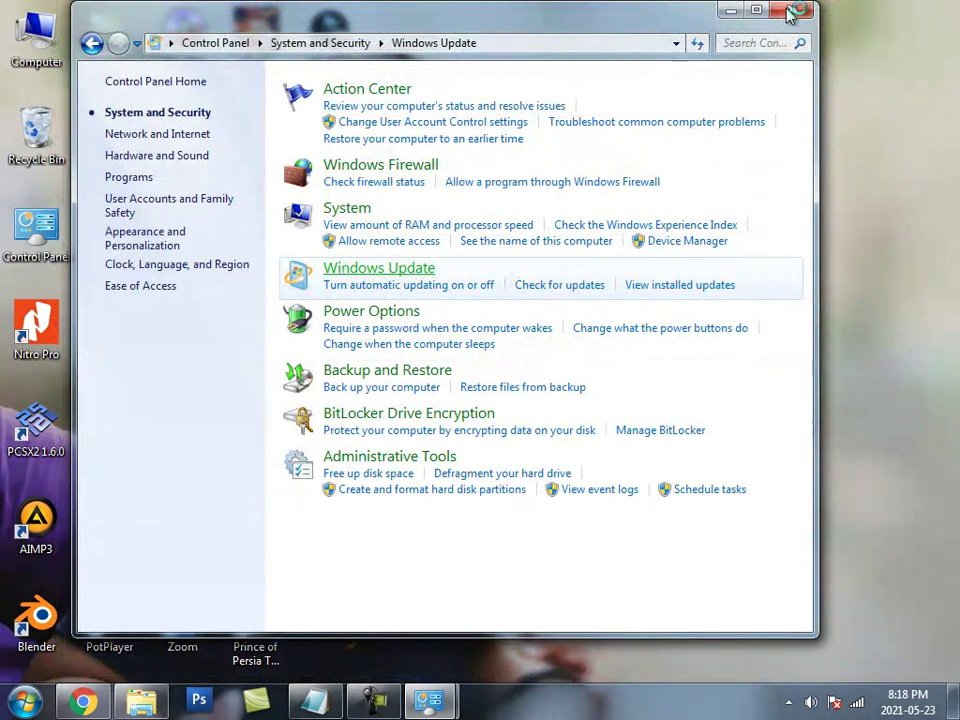
- End the Computer, System and Security, and Windows Update tasks in Task Manager, close it and refresh the desktop
right_click(604, 700)
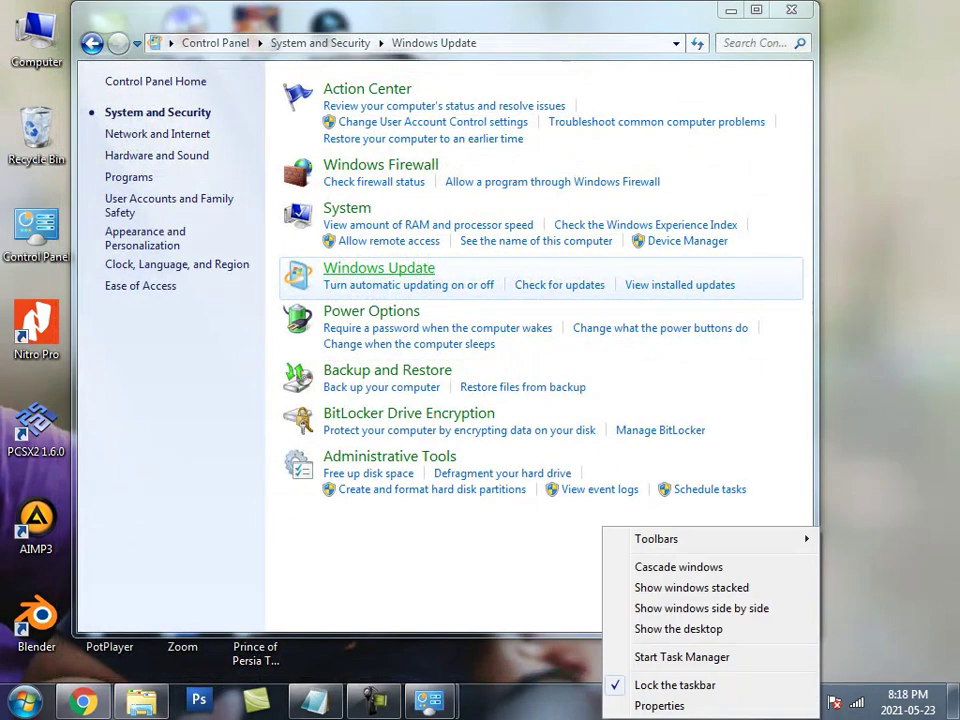
left_click(660, 657)
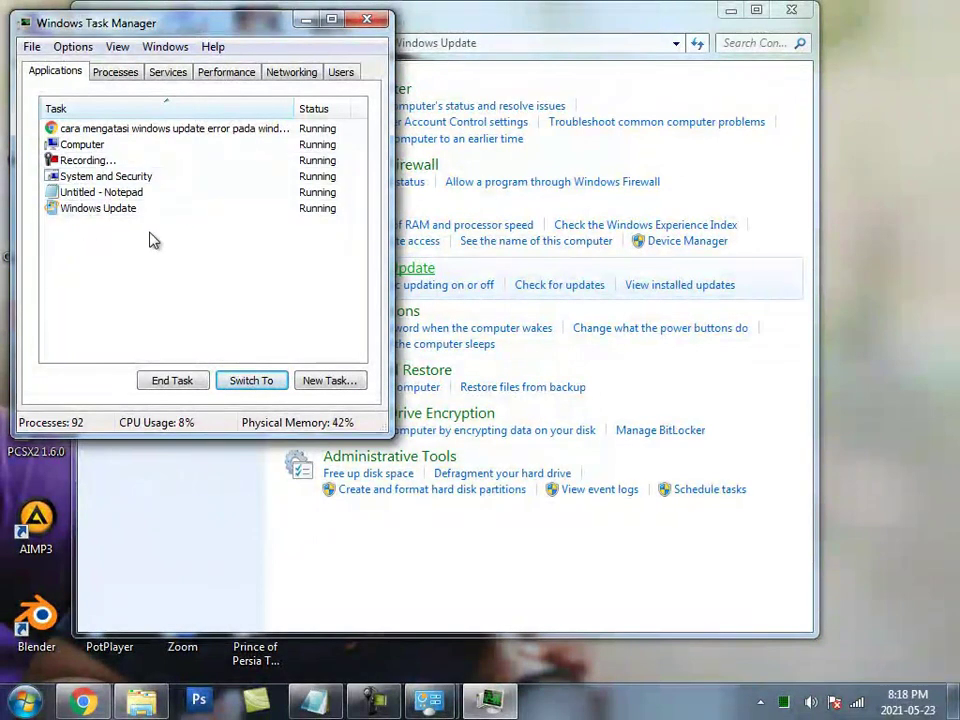
left_click(120, 150)
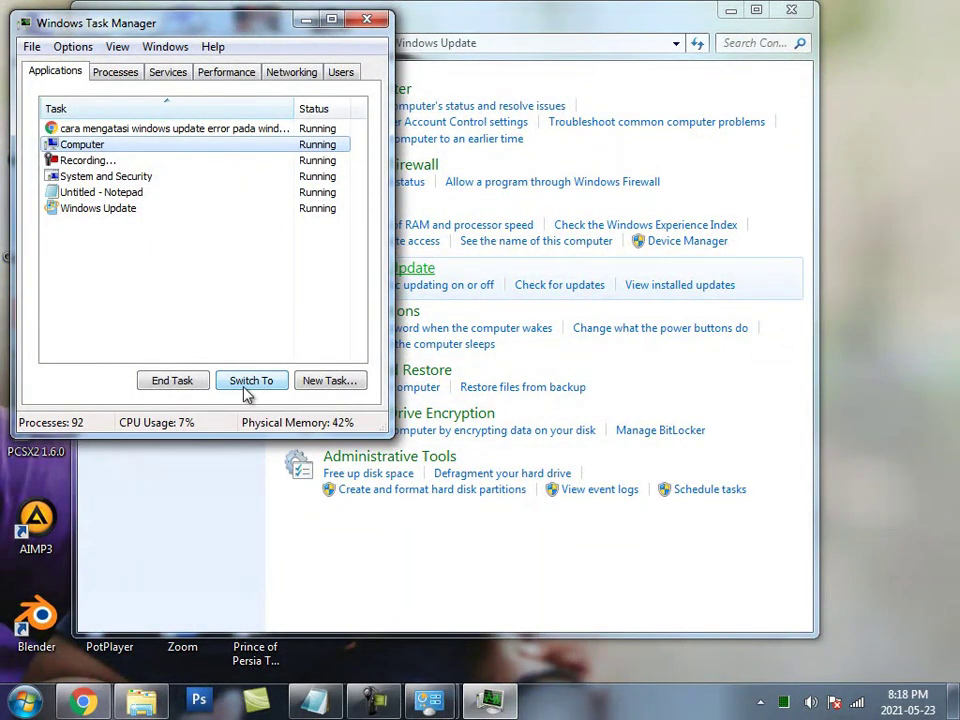
left_click(196, 383)
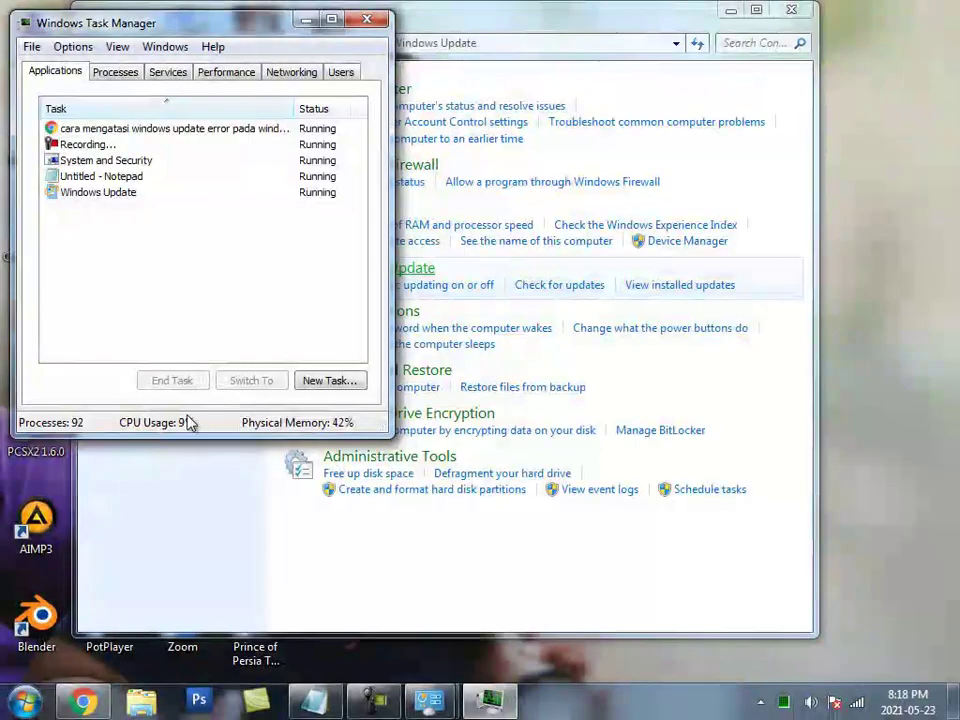
left_click(122, 162)
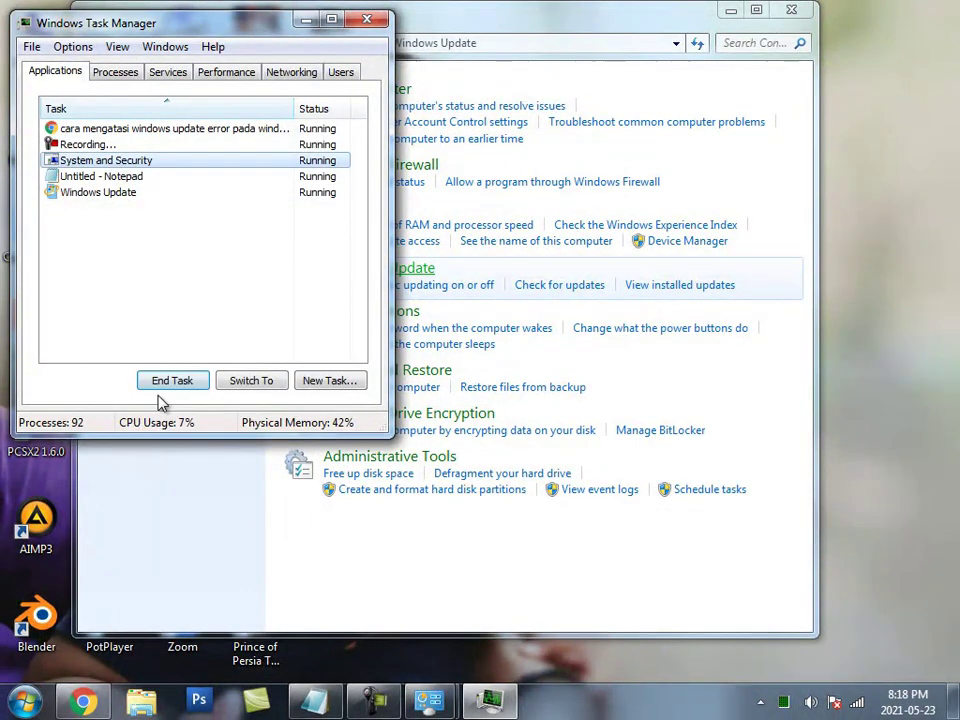
left_click(160, 383)
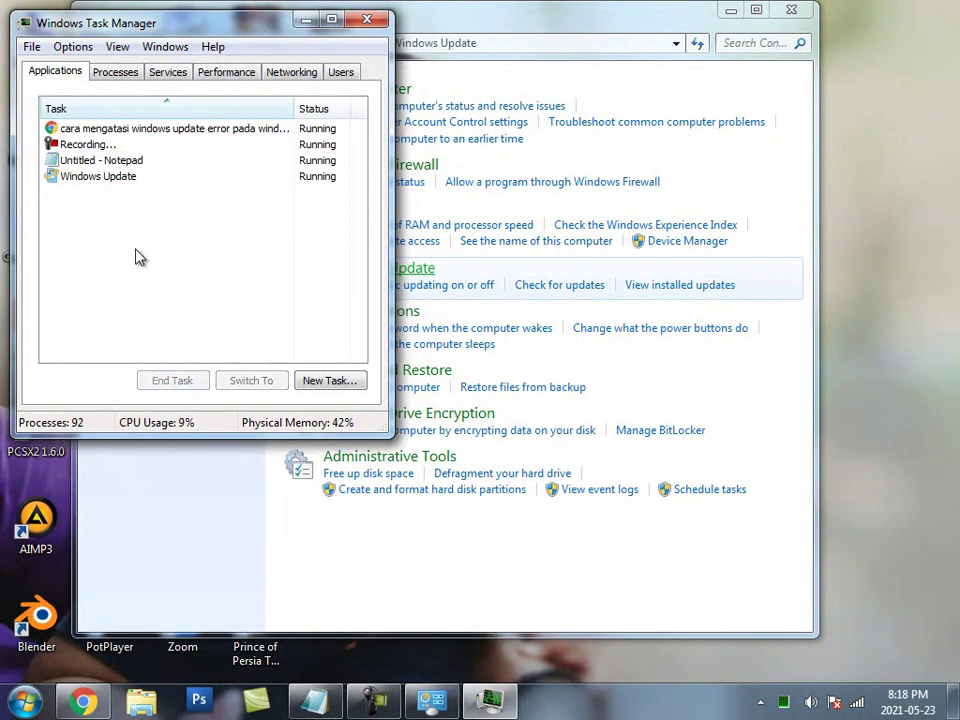
left_click(128, 177)
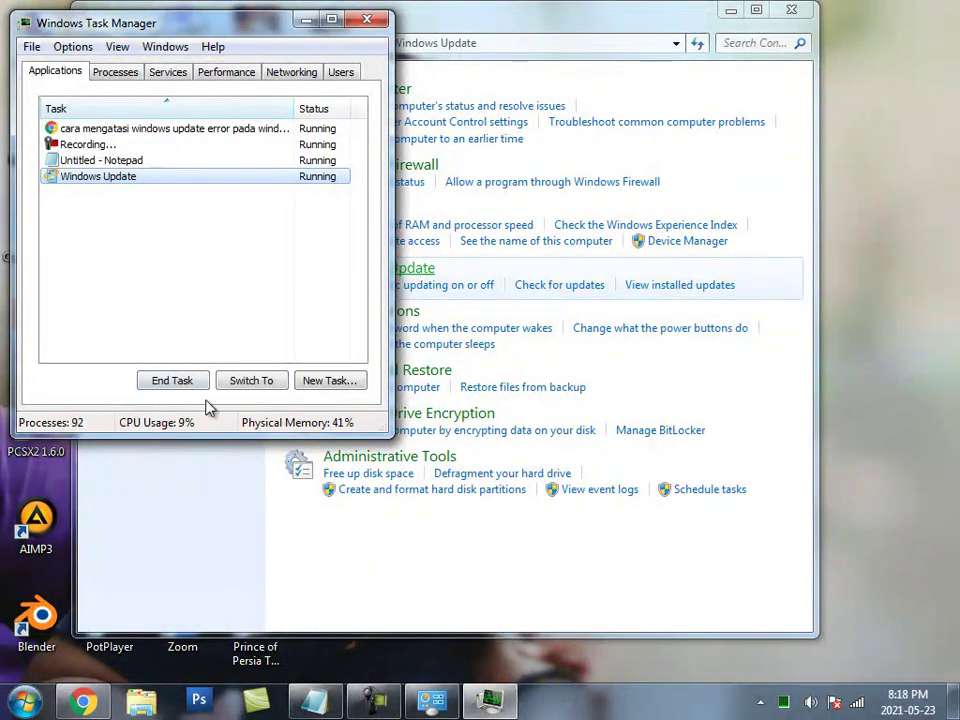
left_click(175, 381)
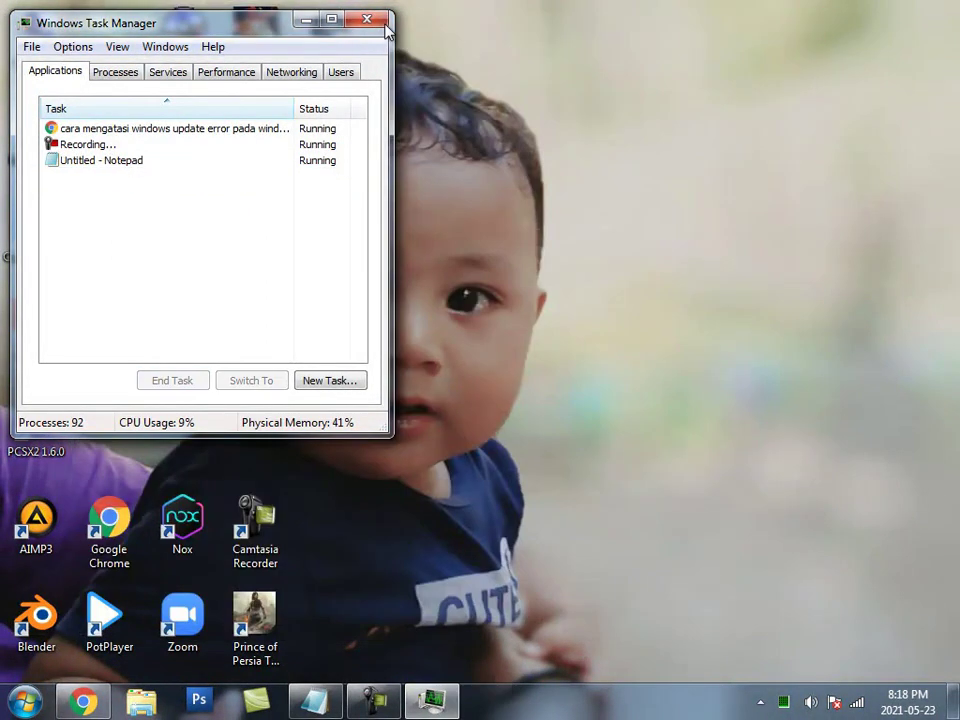
left_click(367, 19)
right_click(455, 208)
left_click(495, 264)
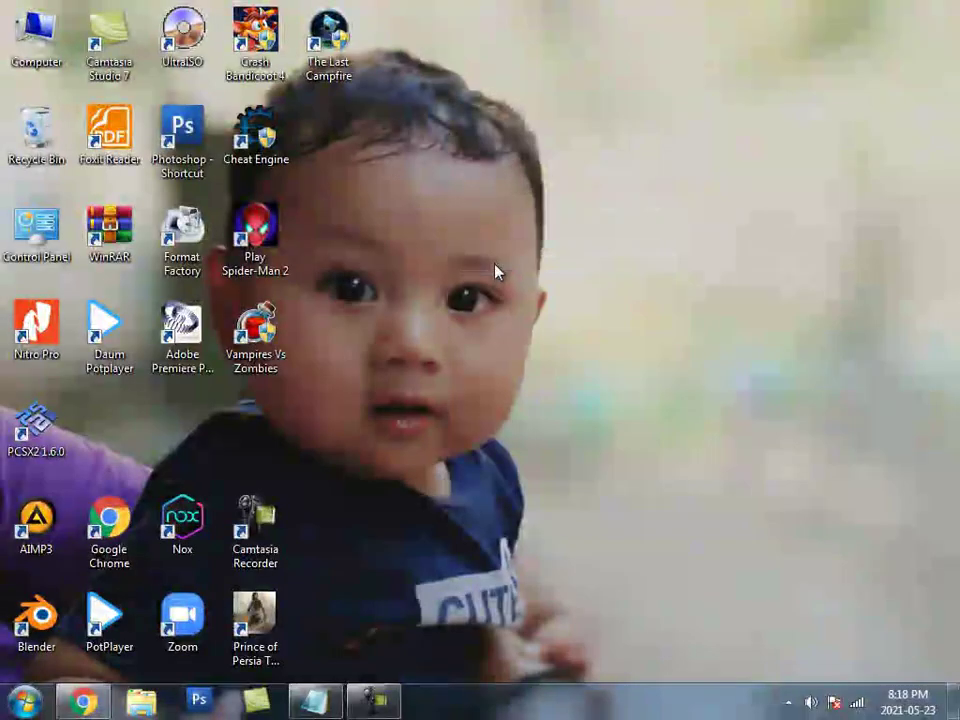
- Search Control Panel for "trou" and open Troubleshooting
left_click(24, 701)
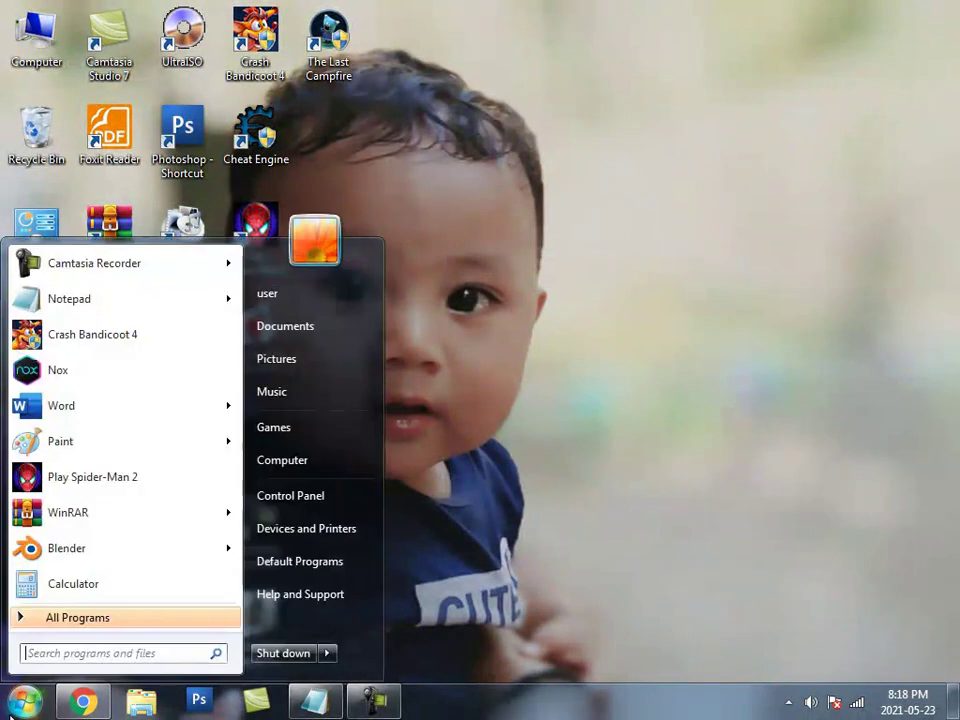
left_click(284, 494)
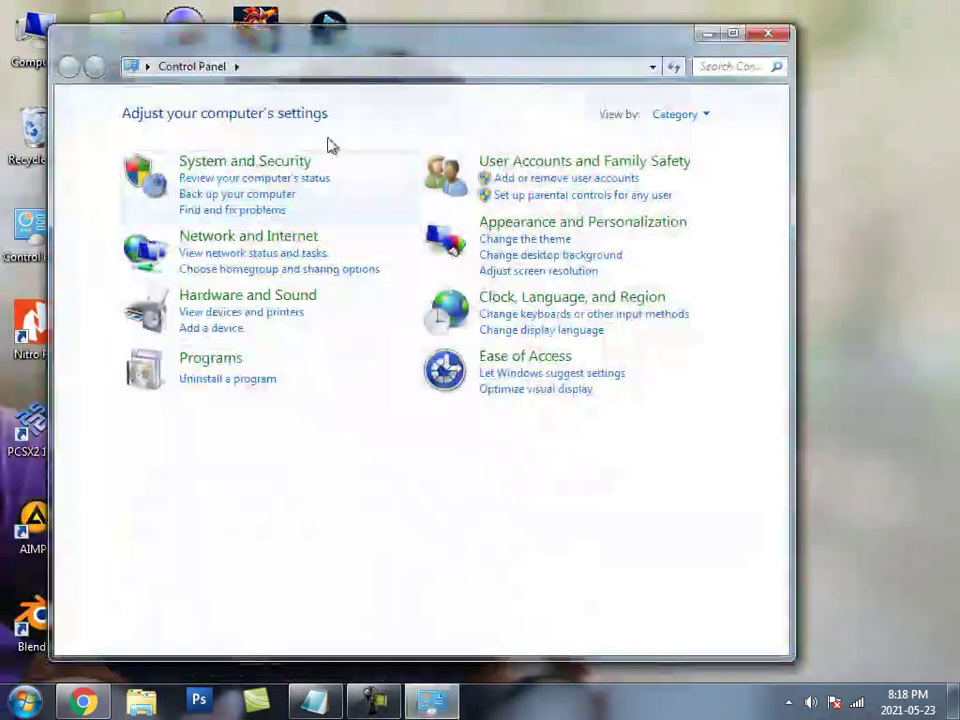
left_click(737, 70)
type("tr")
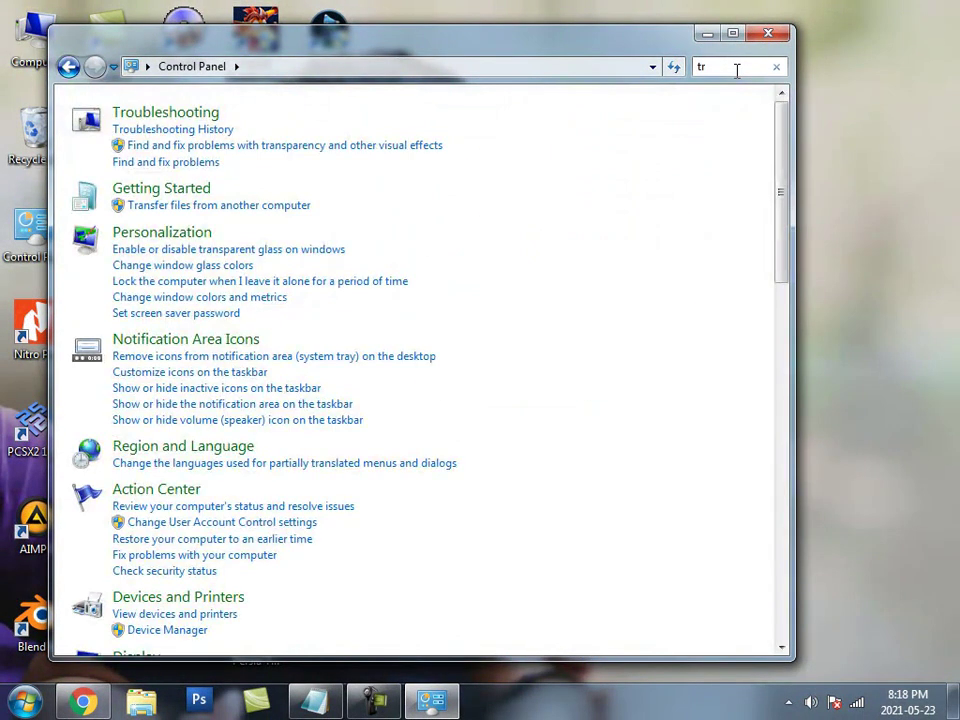
type("ou")
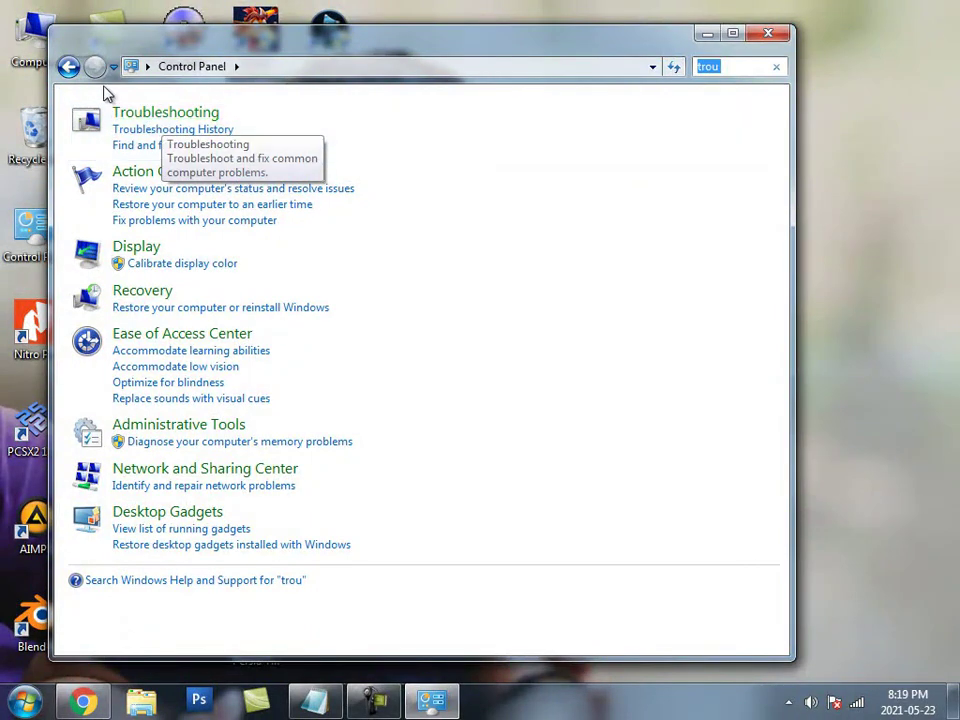
left_click(145, 117)
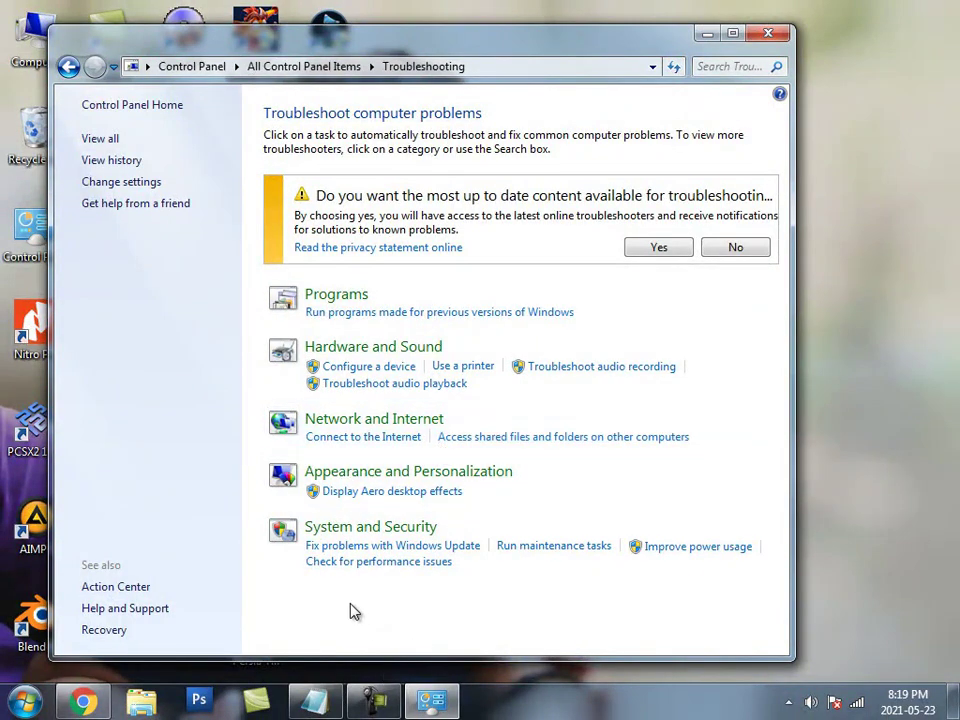
- Run the Windows Update troubleshooter from the System and Security troubleshooting category
left_click(350, 539)
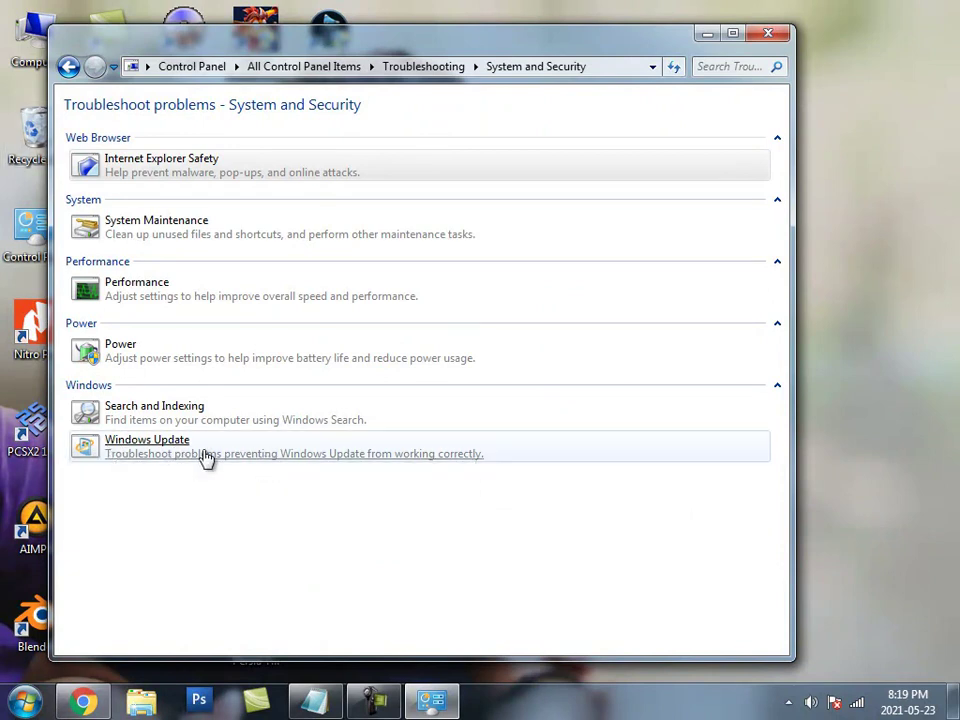
left_click(138, 453)
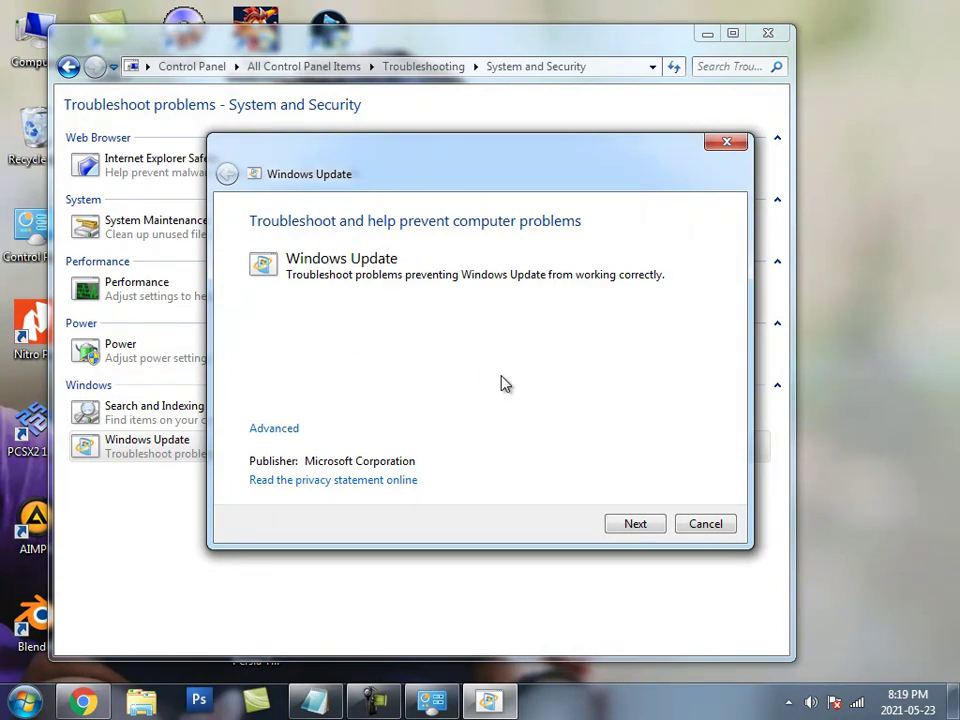
left_click(634, 527)
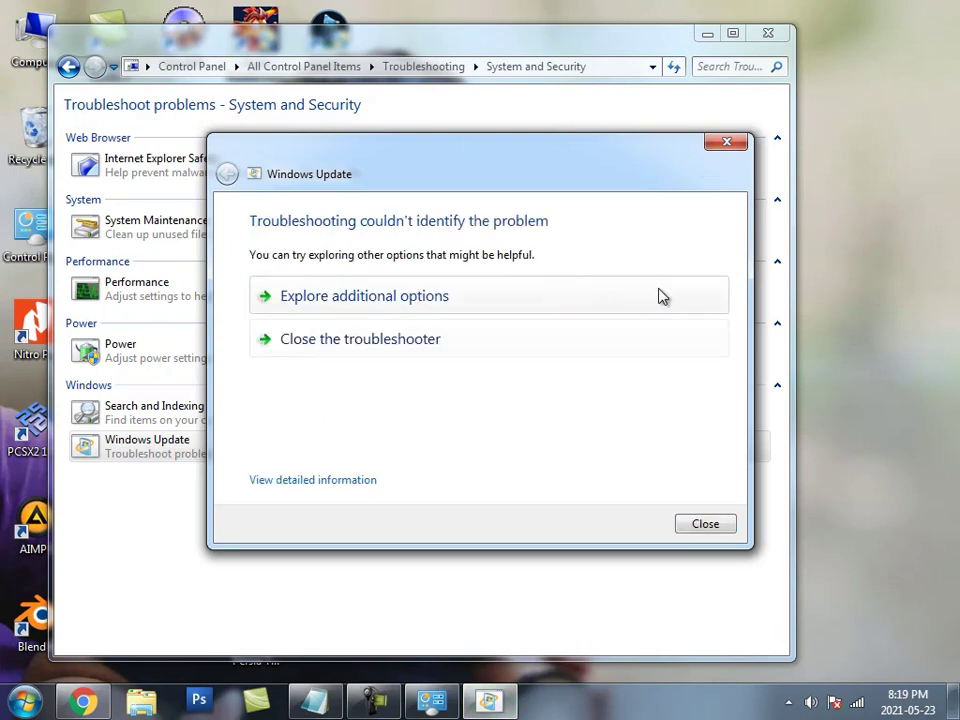
- Check the wireless network connection and explore the troubleshooter's additional options
left_click(858, 704)
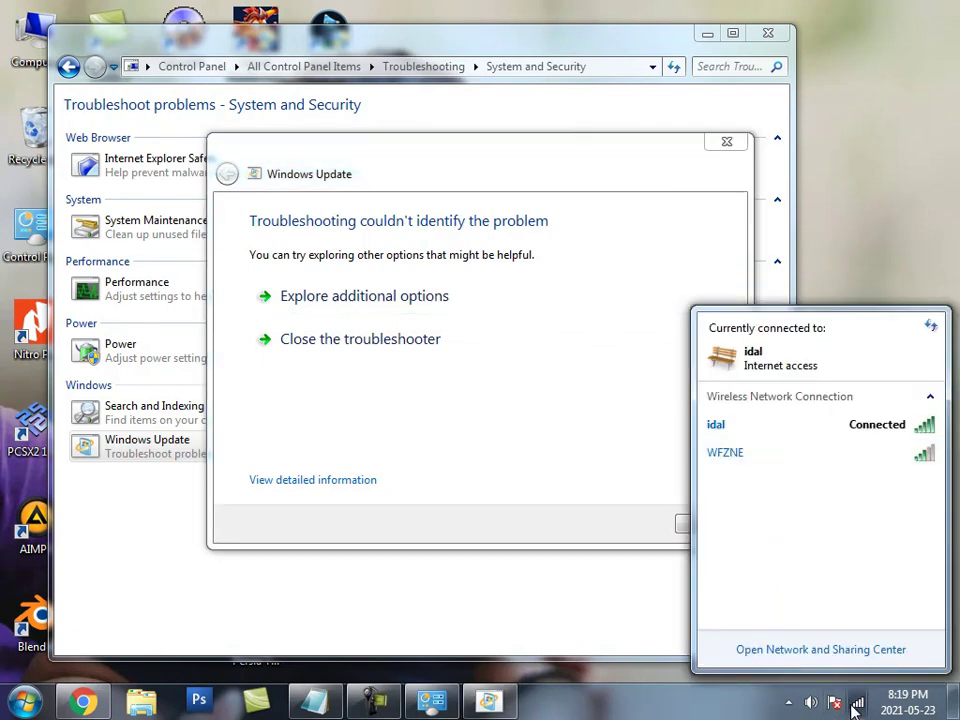
left_click(856, 705)
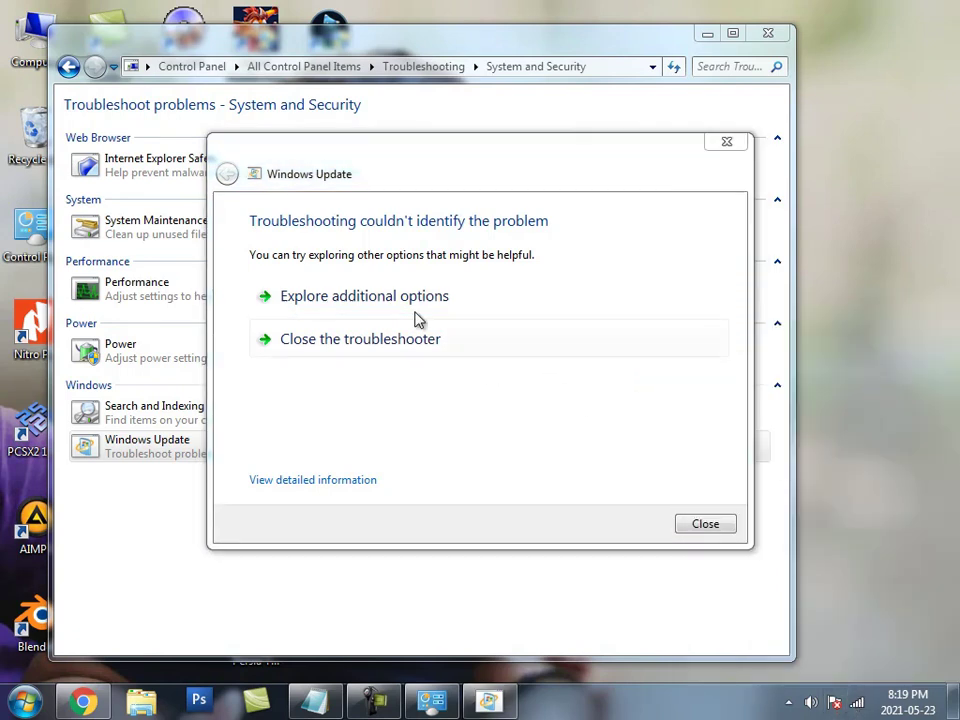
left_click(339, 311)
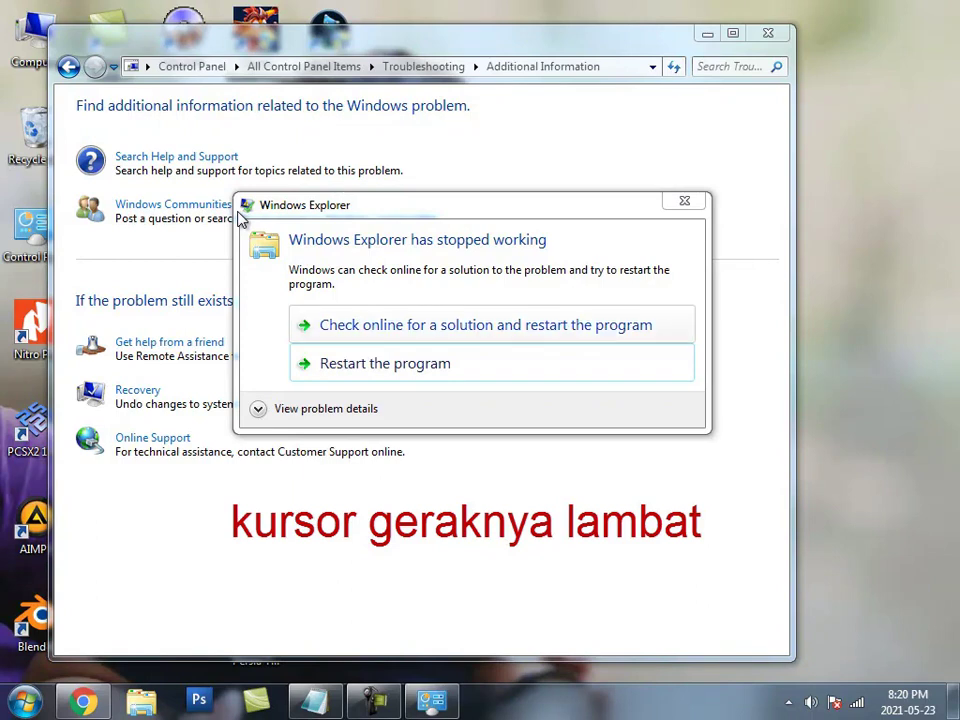
- Restart the crashed Windows Explorer and refresh the desktop
key("Return")
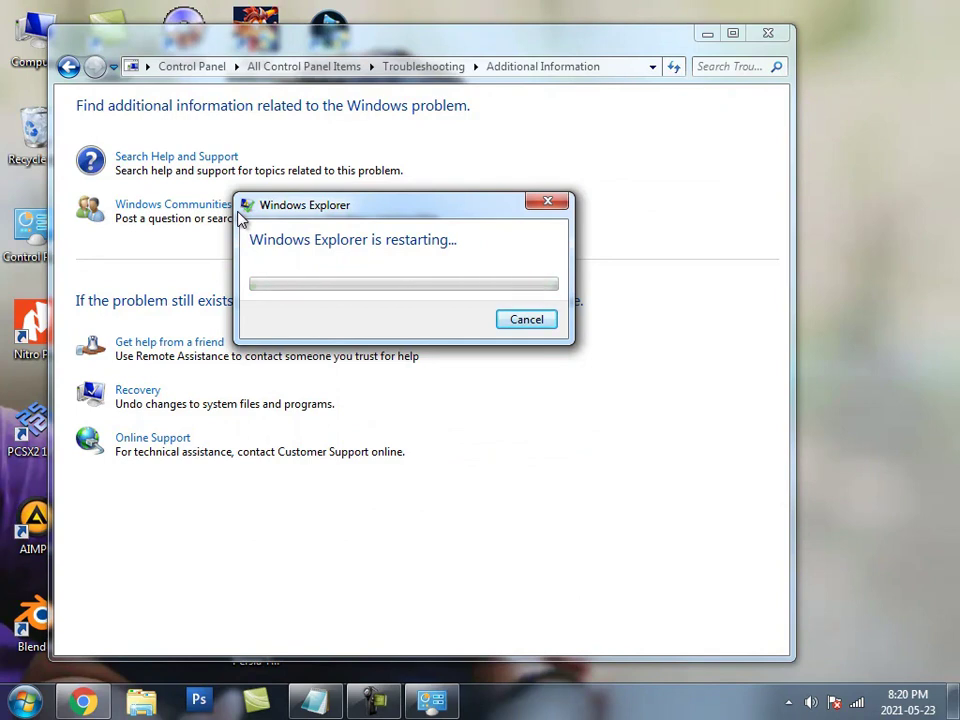
key("shift+F10")
key("Down")
key("Down")
key("Down")
key("Return")
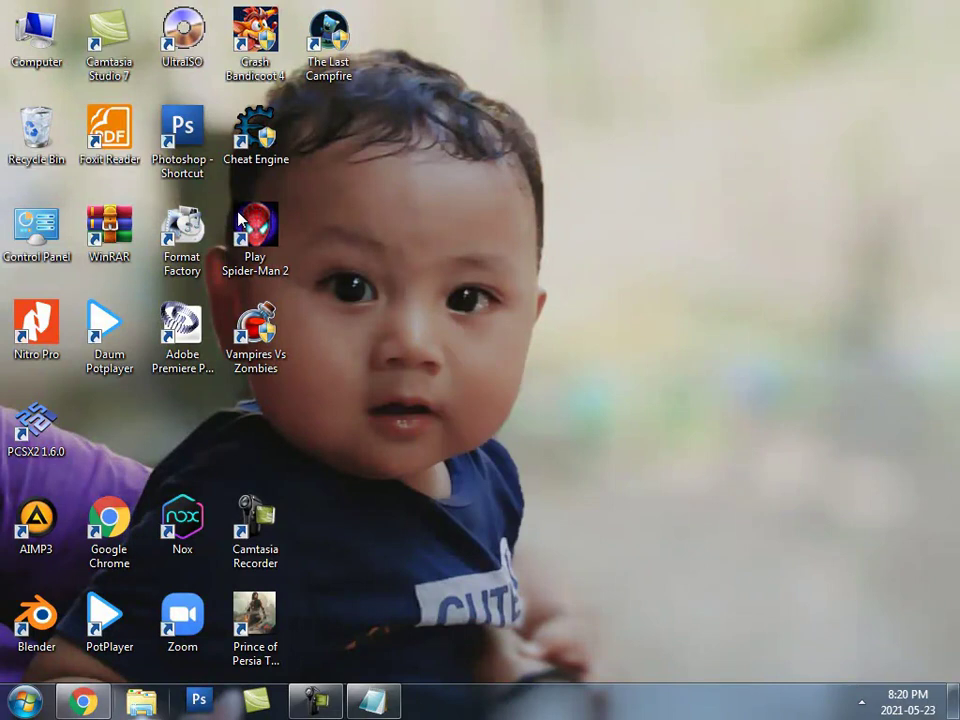
- Reopen Control Panel and try to open Windows Update under System and Security
key("super")
key("Right")
key("Down")
key("Down")
key("Down")
key("Down")
key("Down")
key("Down")
key("Return")
key("Up")
key("Up")
key("Up")
key("Up")
key("Down")
key("Return")
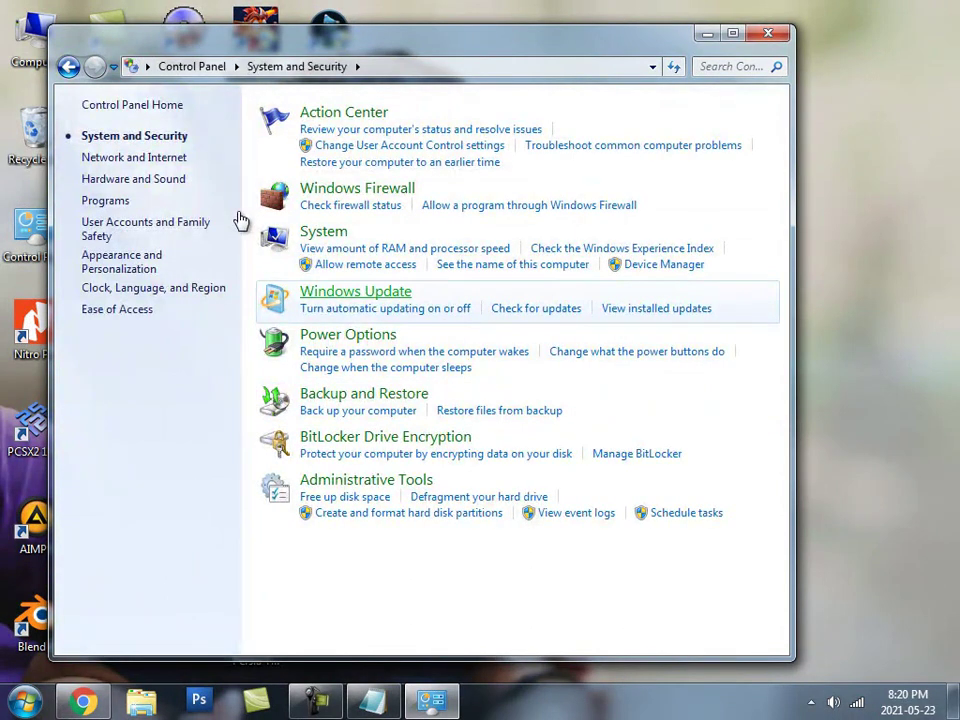
key("Return")
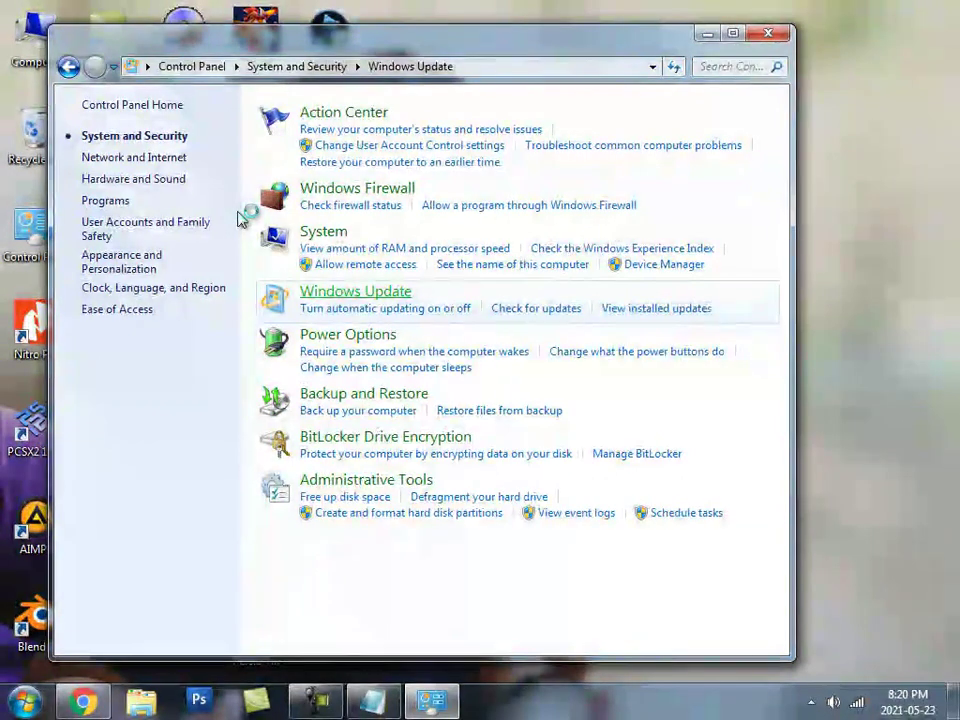
- Find cmd through the Start menu search and run it as administrator
key("super")
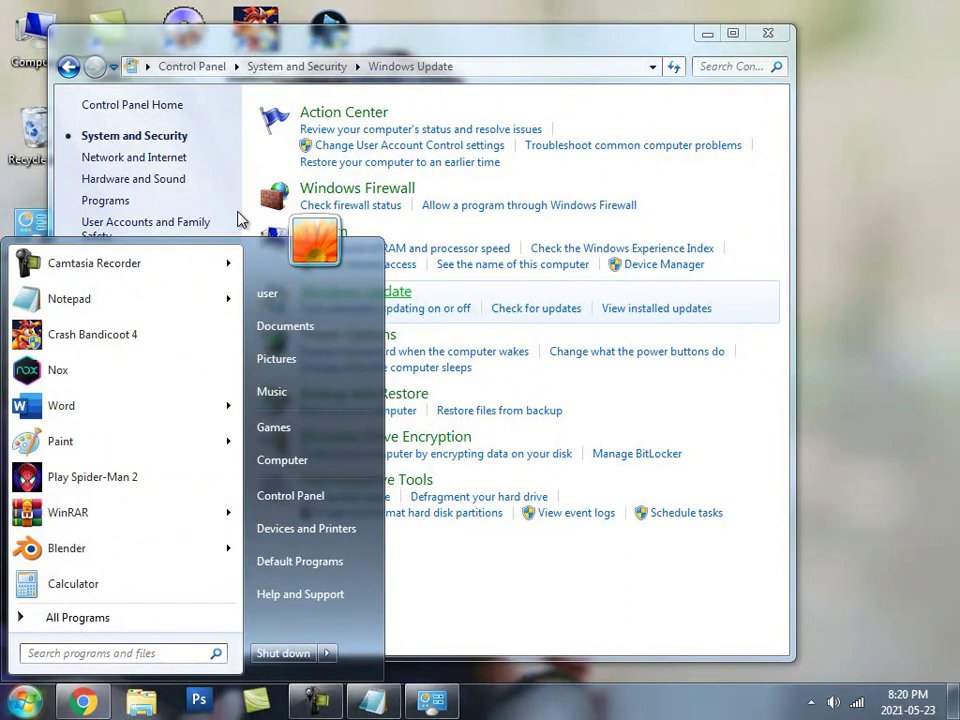
type("cmd")
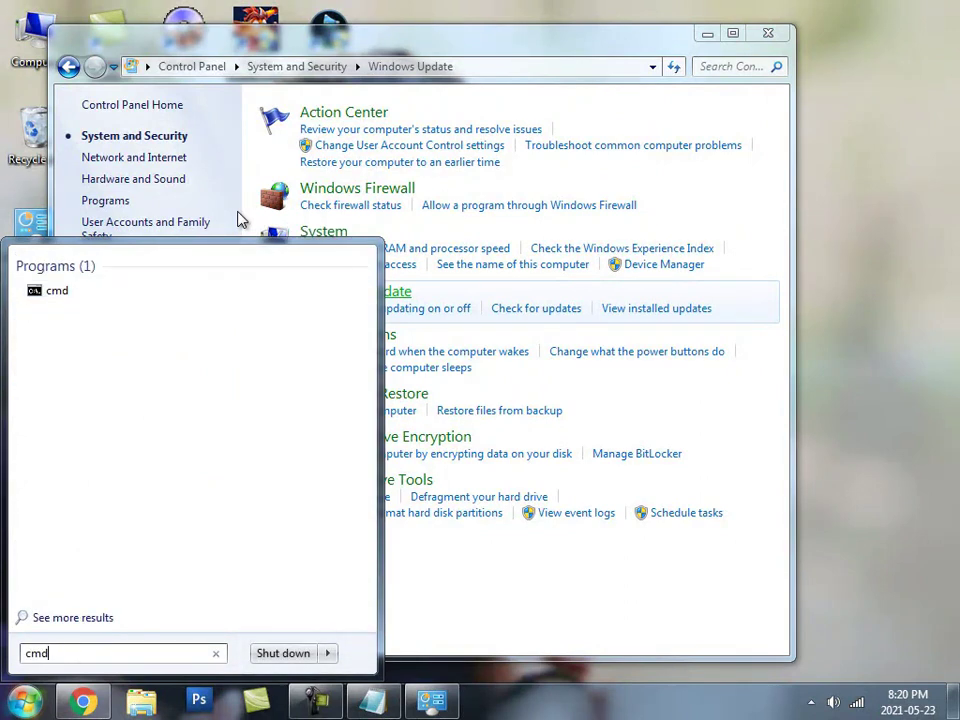
key("Menu")
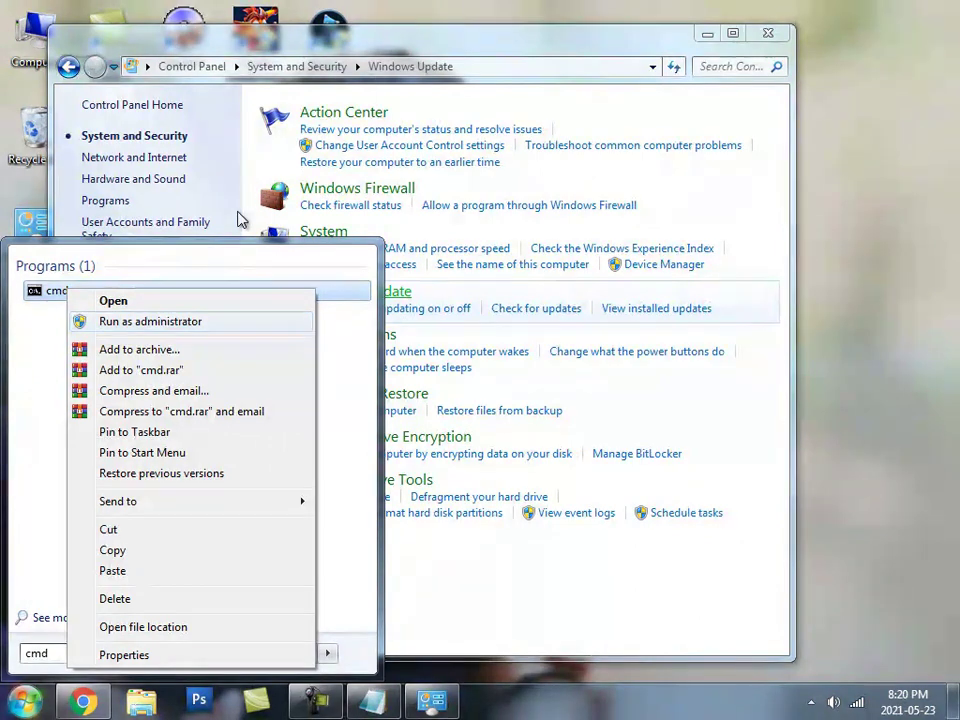
key("Return")
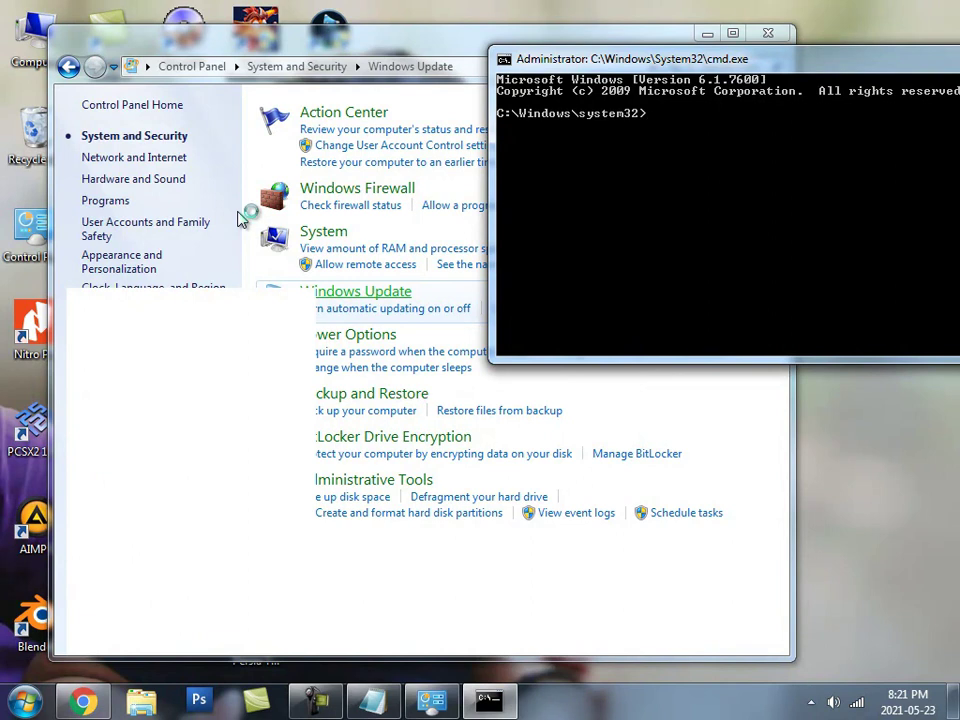
- End the Windows Update task from Task Manager, and close Task Manager
key("Down")
key("Up")
key("Down")
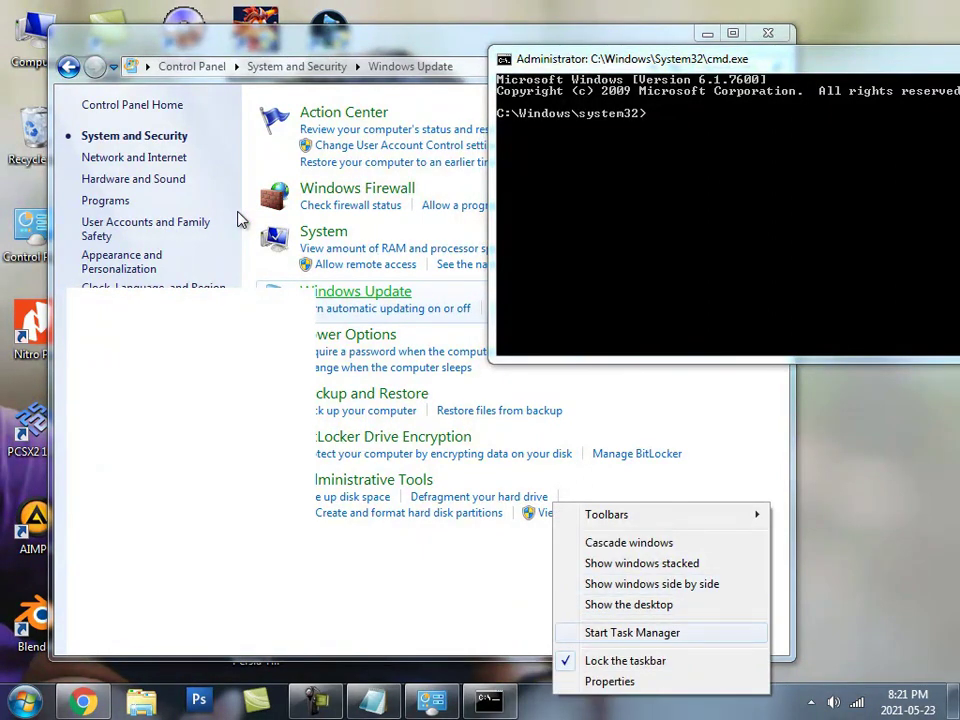
key("Return")
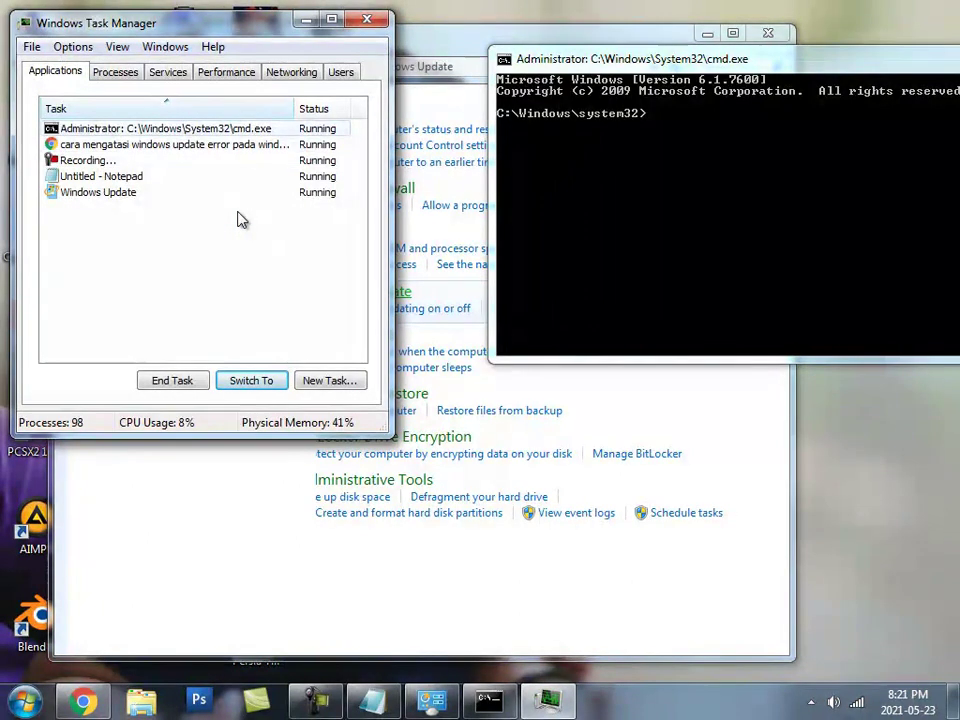
key("Down")
key("Down")
key("Down")
key("Down")
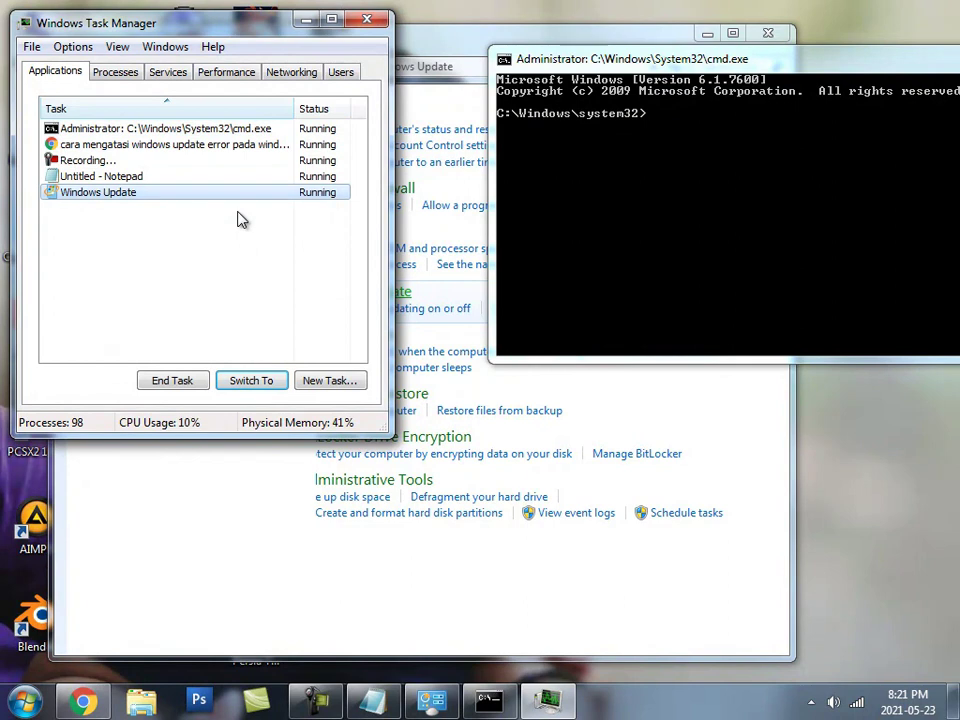
key("Delete")
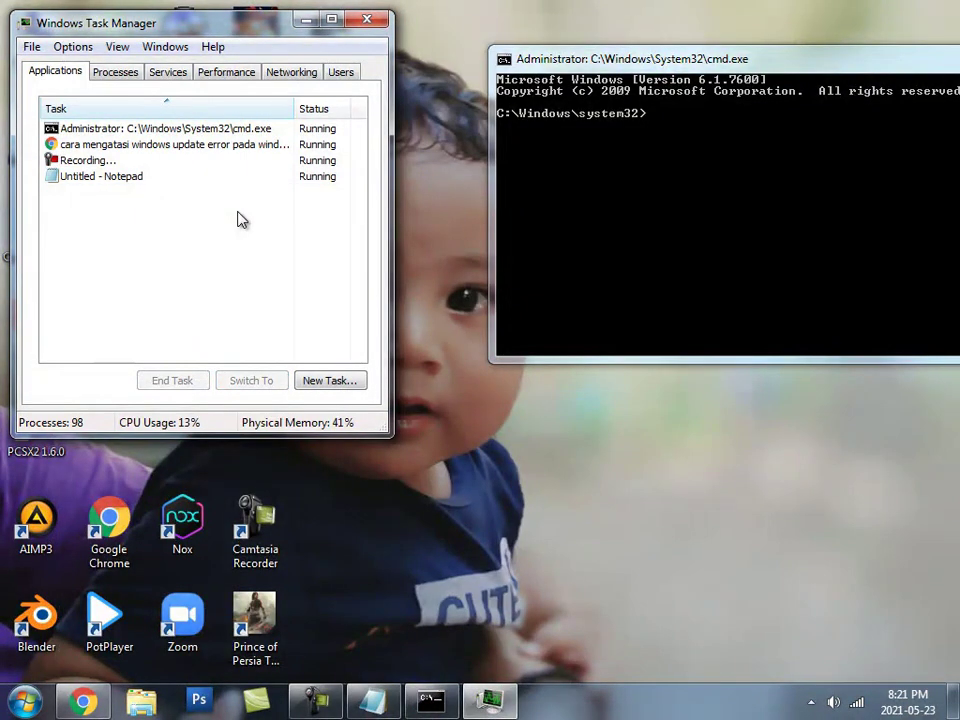
key("alt+F4")
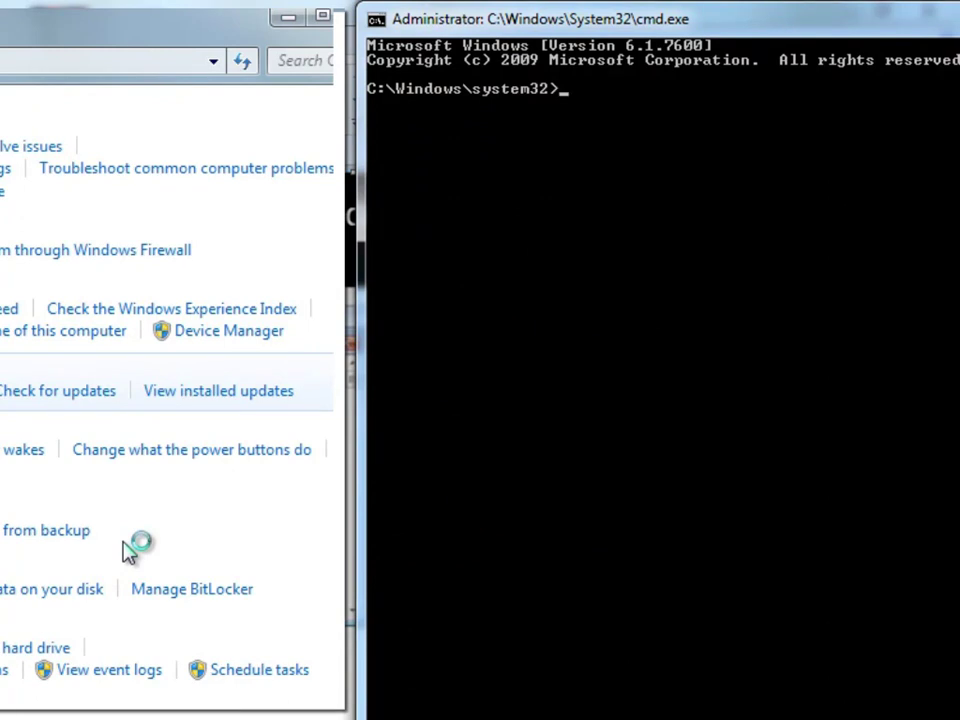
- Stop the Cryptographic Services service with the command net stop cryptsvc
type("net stop cry")
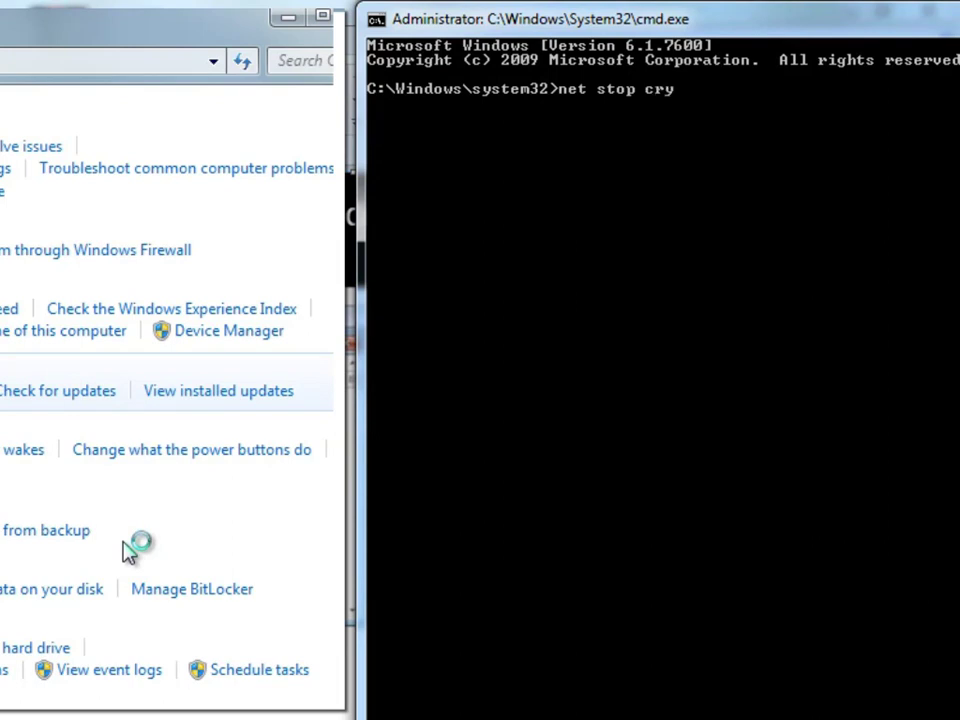
type("ptsvc")
key("Return")
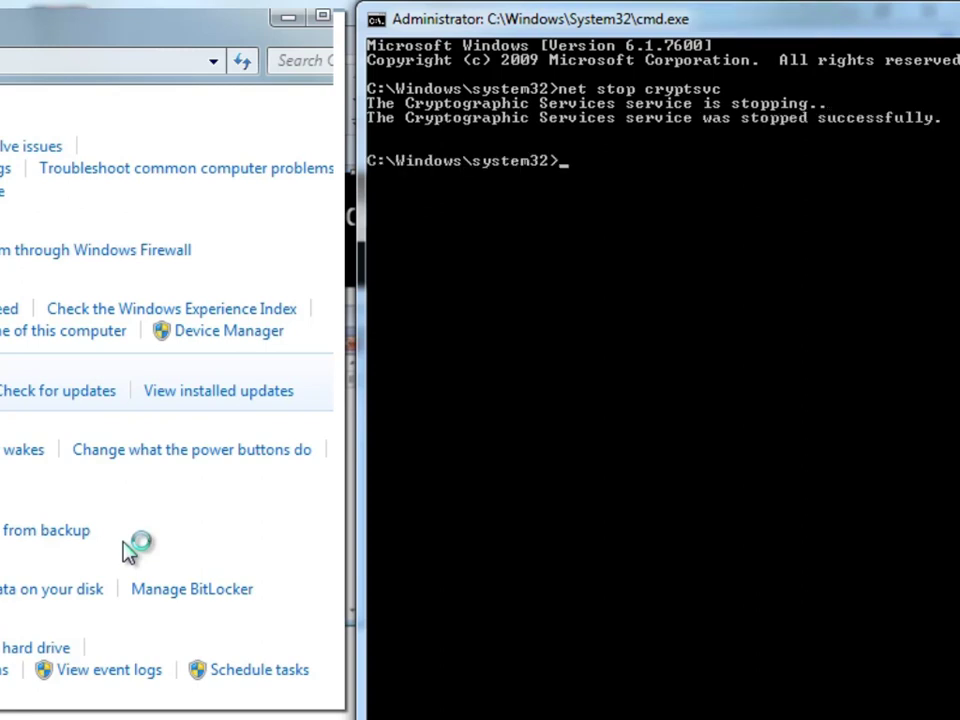
- Stop the Windows Update service with the command net stop wuauserv
type("net sop")
key("Return")
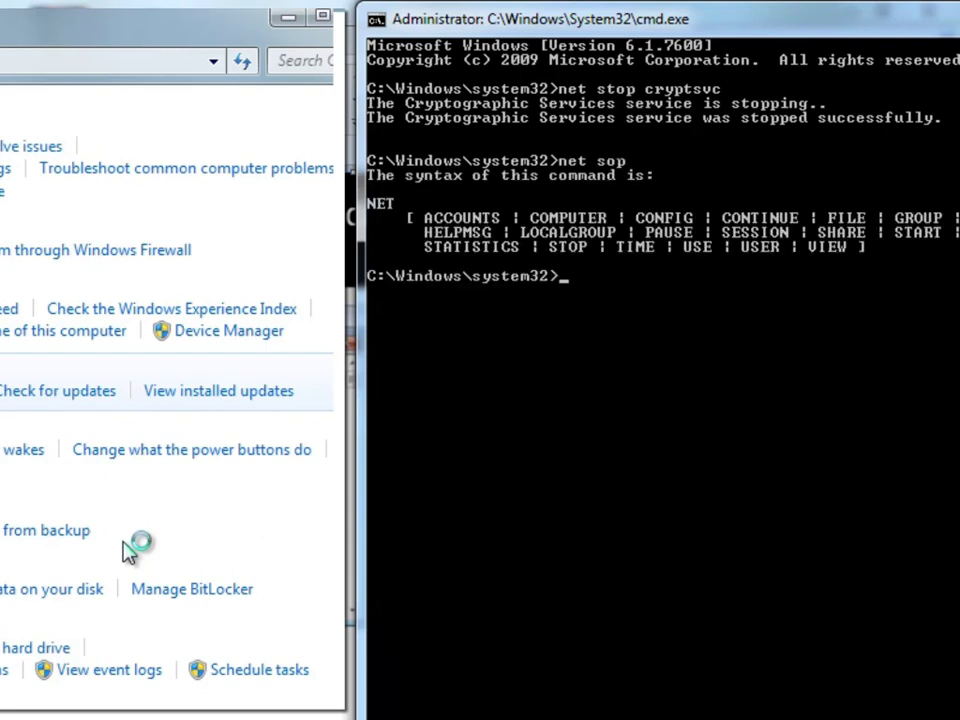
type("net stop")
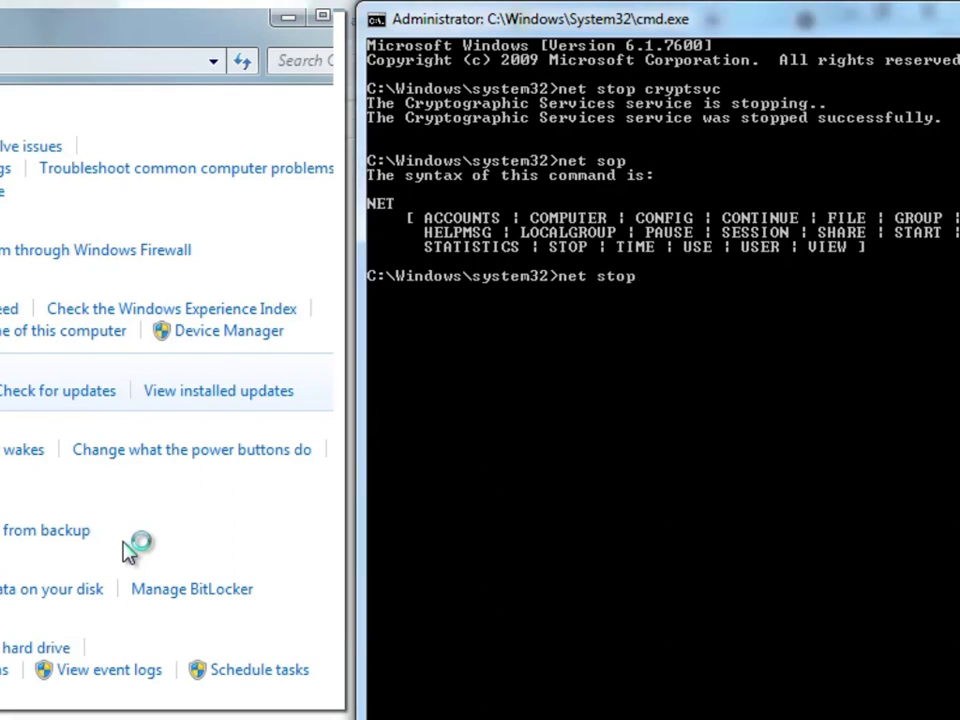
type(" wuauserv")
key("Return")
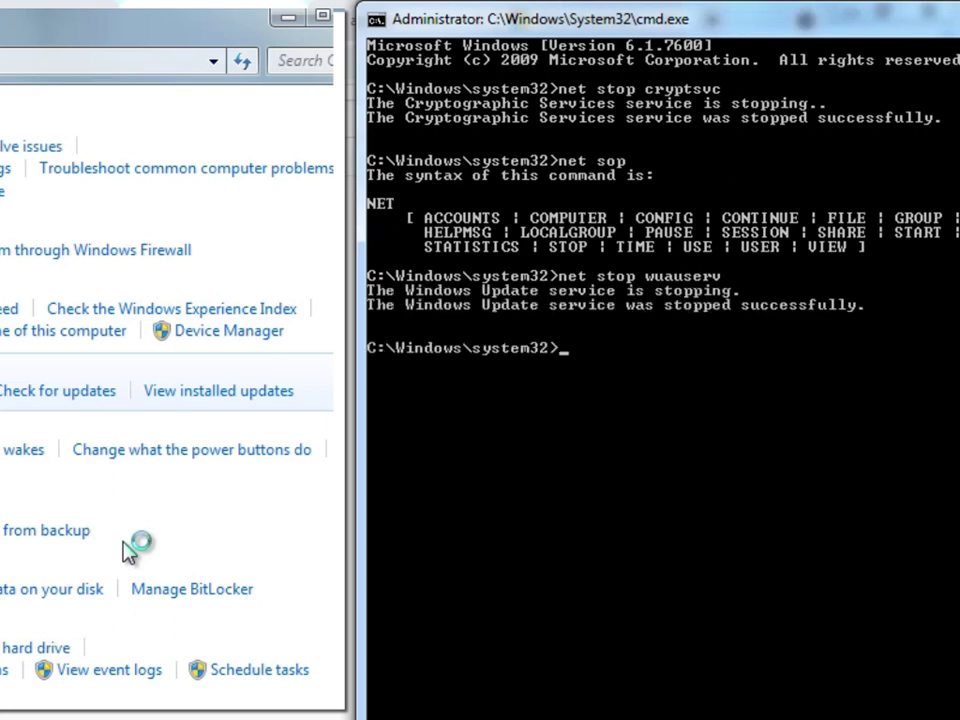
- Try to stop the Application Identity service with the command net stop appidsvc
type("n")
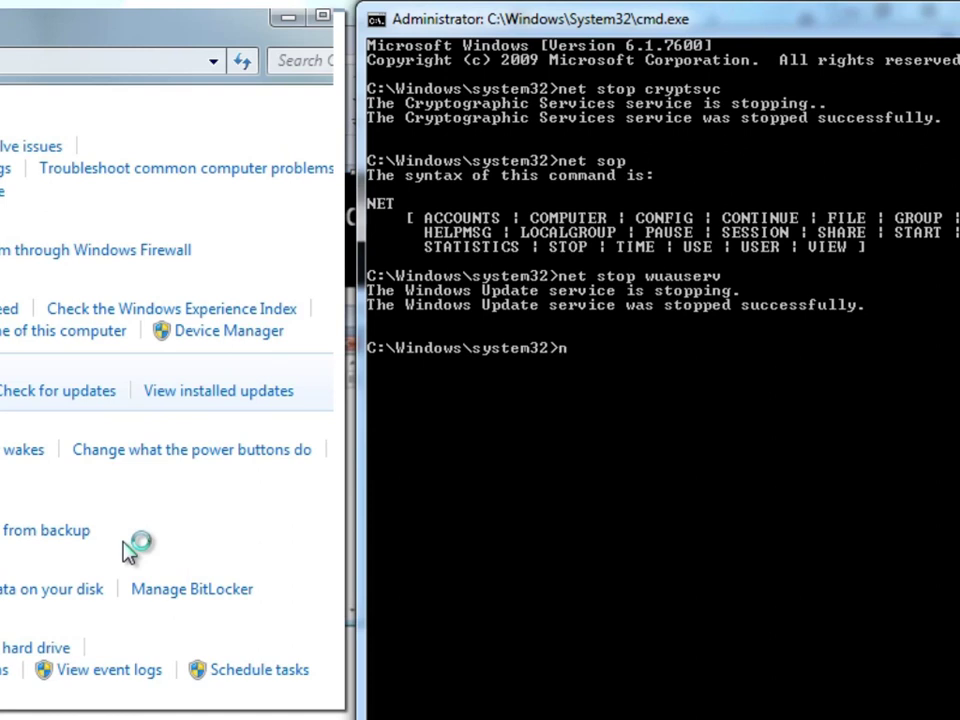
type("etsyop")
key("BackSpace")
key("BackSpace")
key("BackSpace")
key("BackSpace")
type("w")
key("BackSpace")
type("stop")
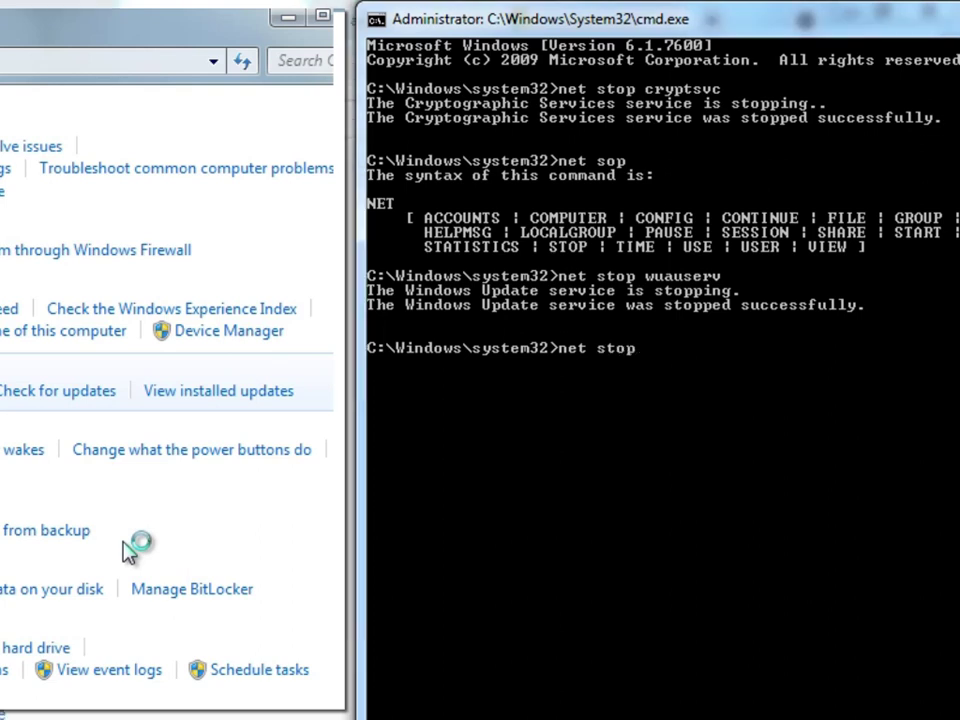
type(" appidsvc")
key("Return")
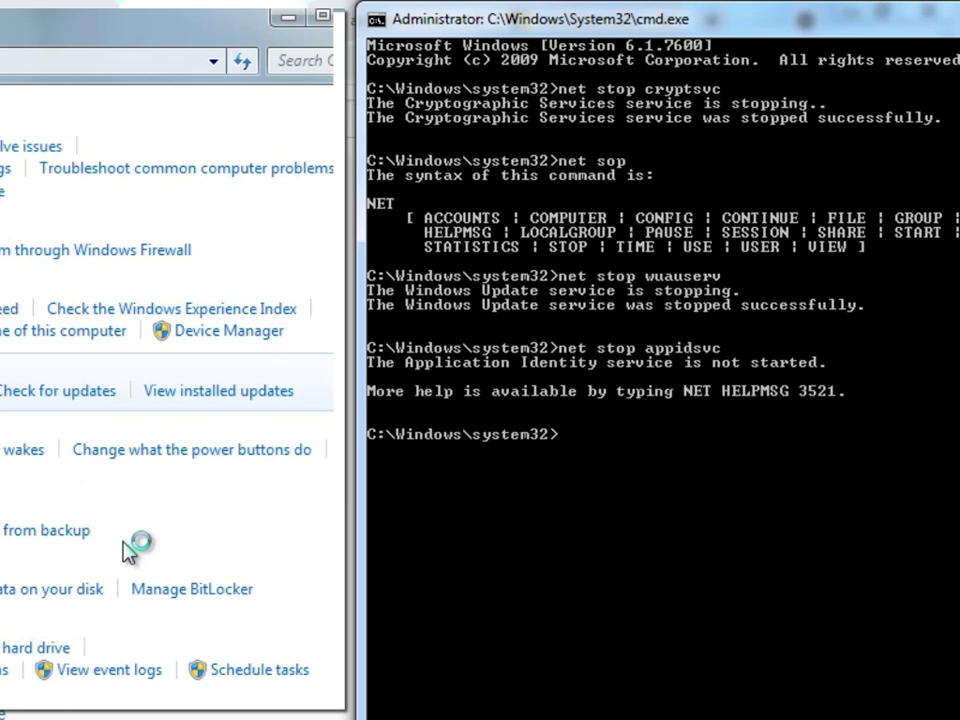
- Run net stop cryptsvc once more to make sure Cryptographic Services is stopped
type("net stop crypts")
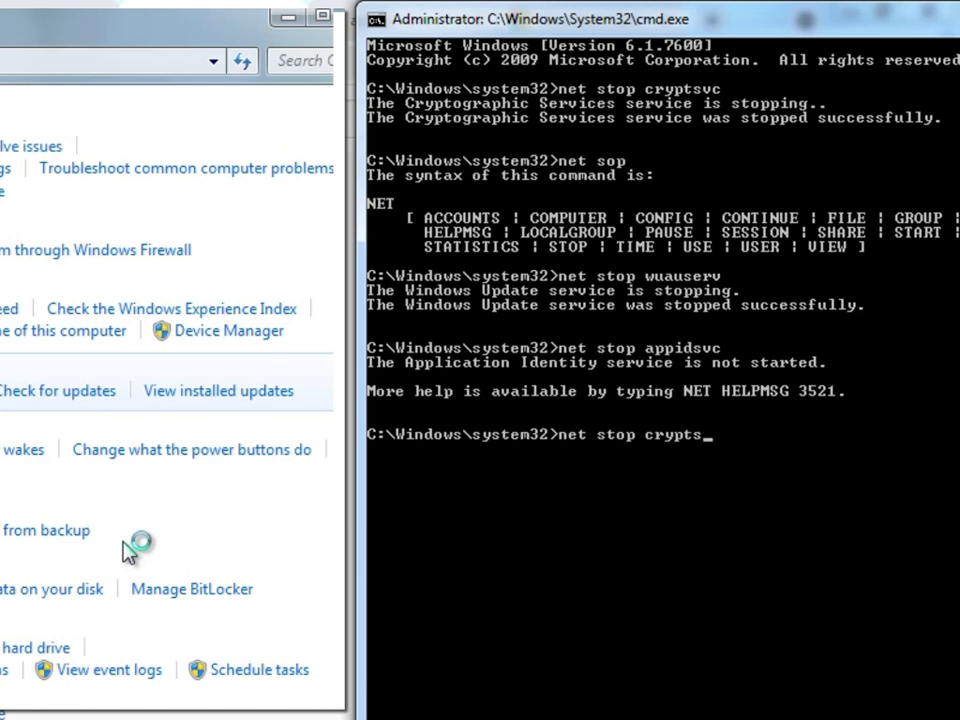
type("vc")
key("Return")
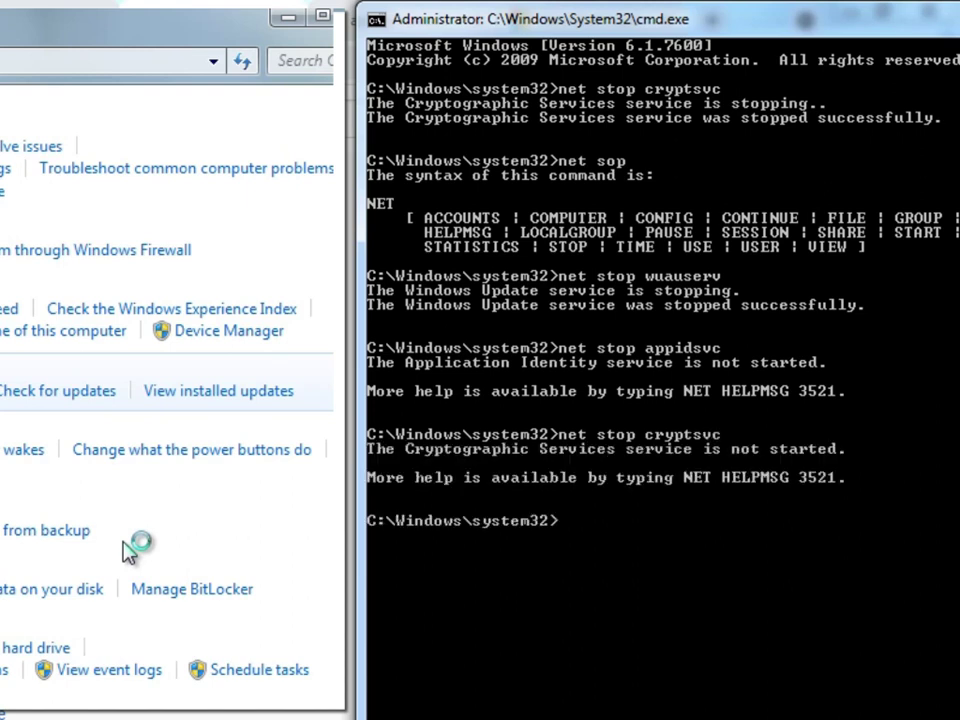
- Reuse the previous command with the service name nsiserver and run net stop nsiserver
key("Up")
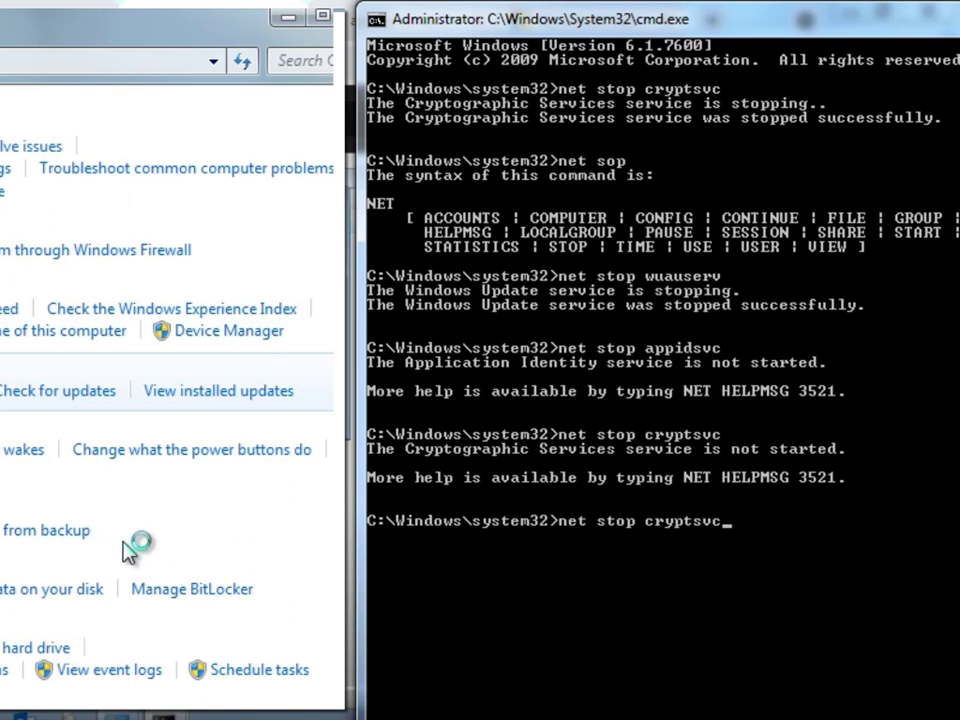
key("BackSpace")
key("BackSpace")
key("BackSpace")
key("BackSpace")
key("BackSpace")
key("BackSpace")
key("BackSpace")
key("BackSpace")
type("nsiserver")
key("Return")
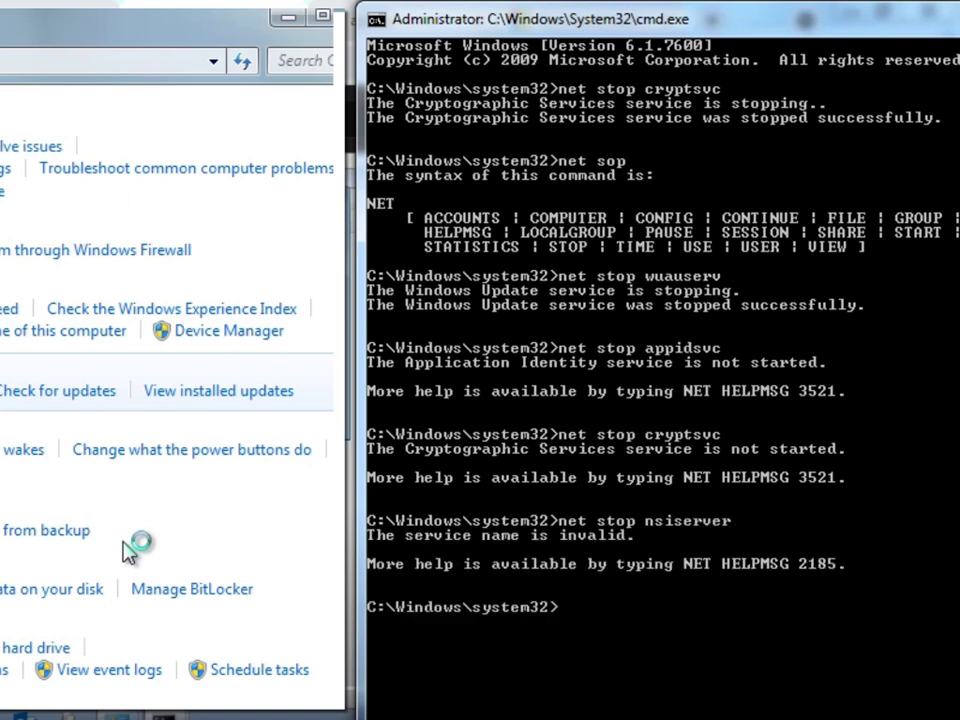
- Try to run the command net stop start bits at the prompt
type("net")
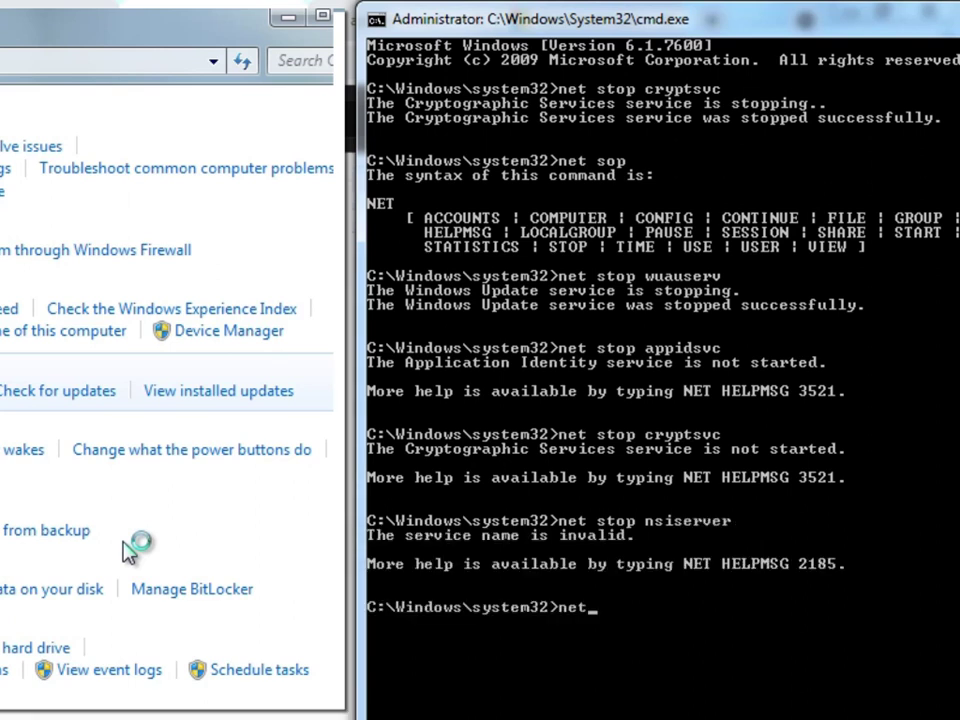
type(" stop")
type(" sty")
type(" st")
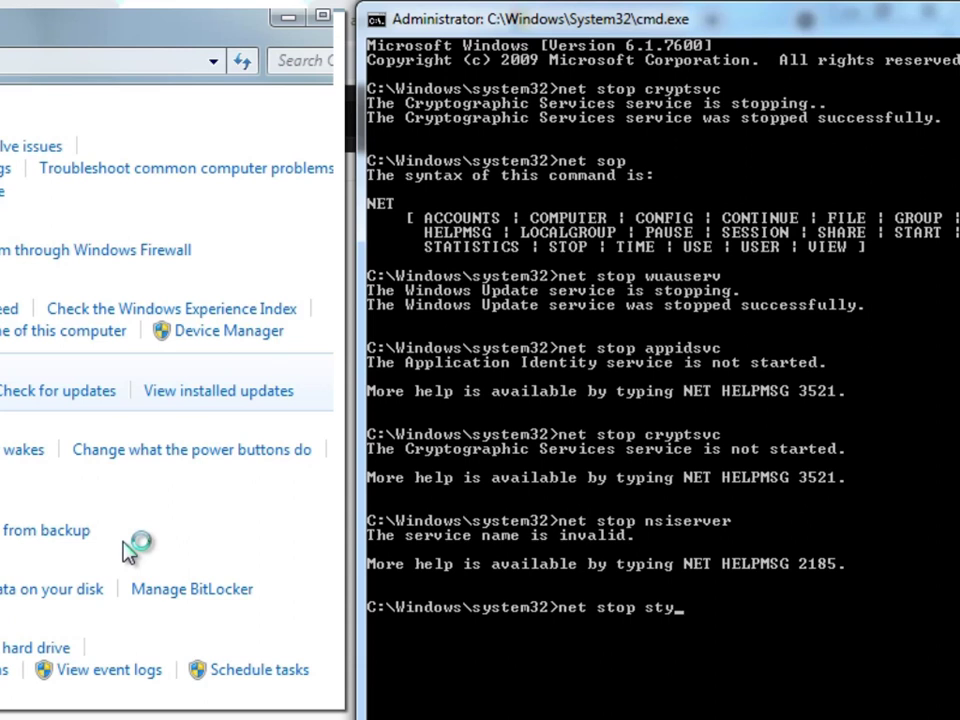
type("art")
scroll(130, 550, "down", 2)
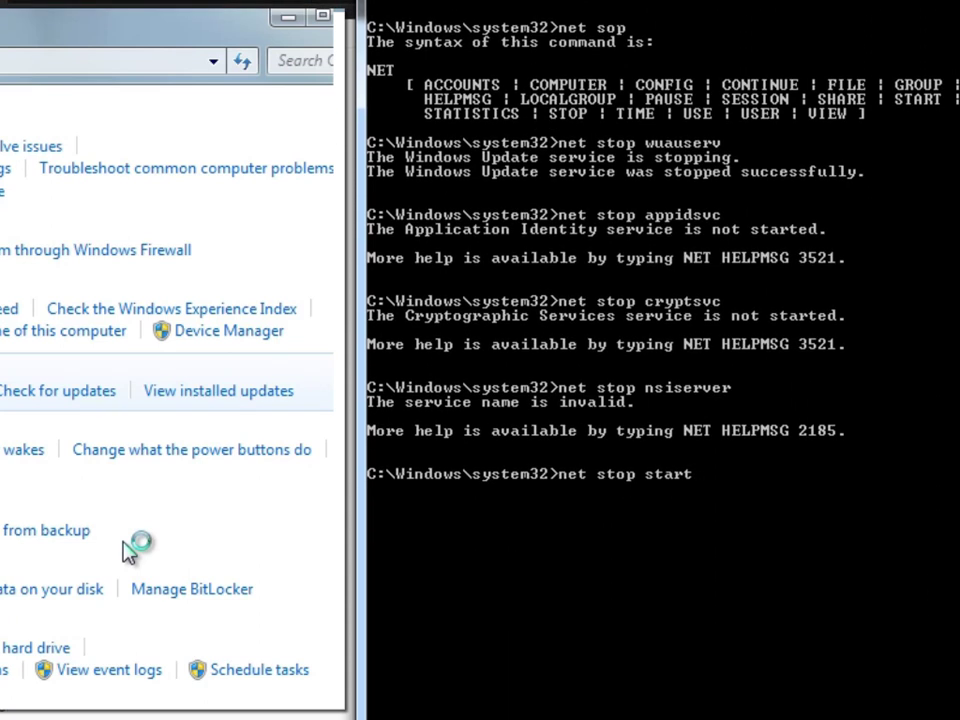
type("bits")
key("Return")
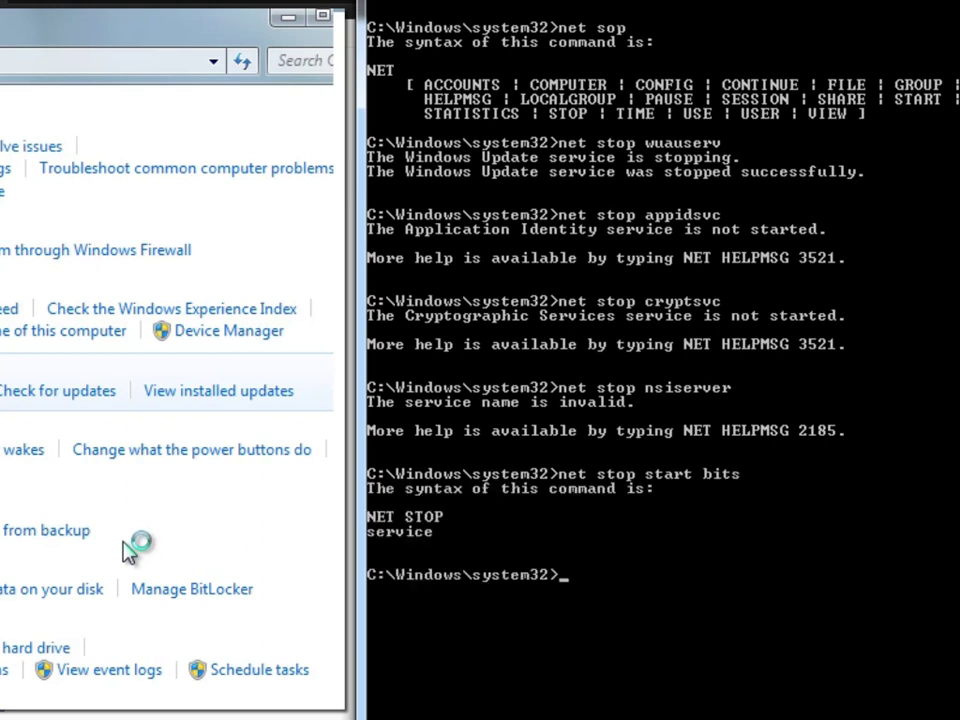
- Correct the previous command to net stop bits and run it to stop the Background Intelligent Transfer Service
key("Up")
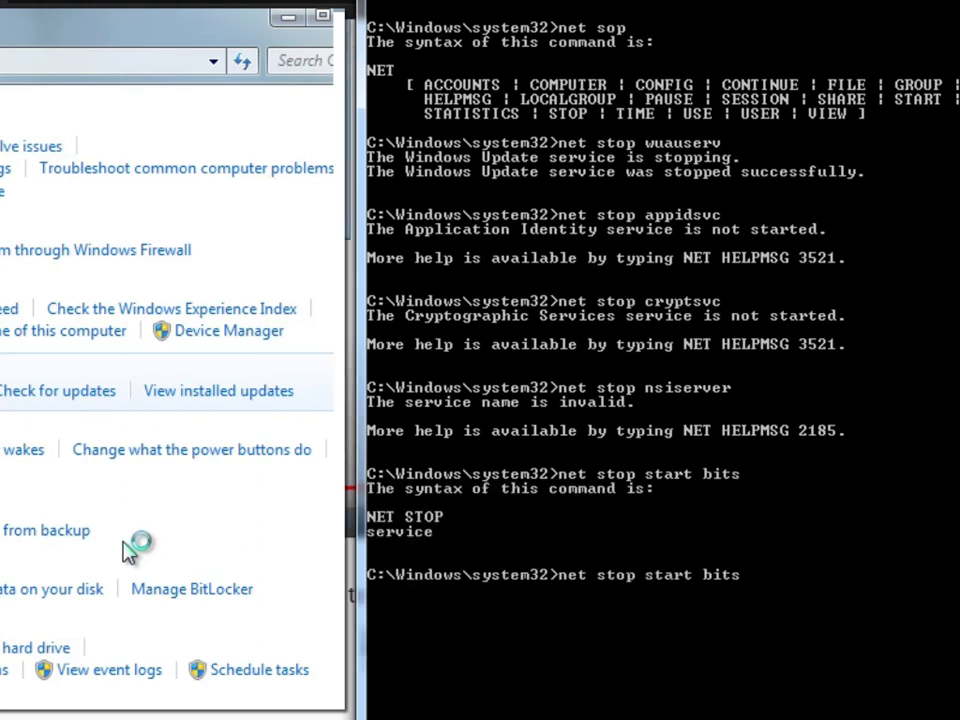
key("Left")
key("Left")
key("Left")
key("BackSpace")
key("BackSpace")
key("BackSpace")
key("BackSpace")
key("BackSpace")
key("BackSpace")
key("Return")
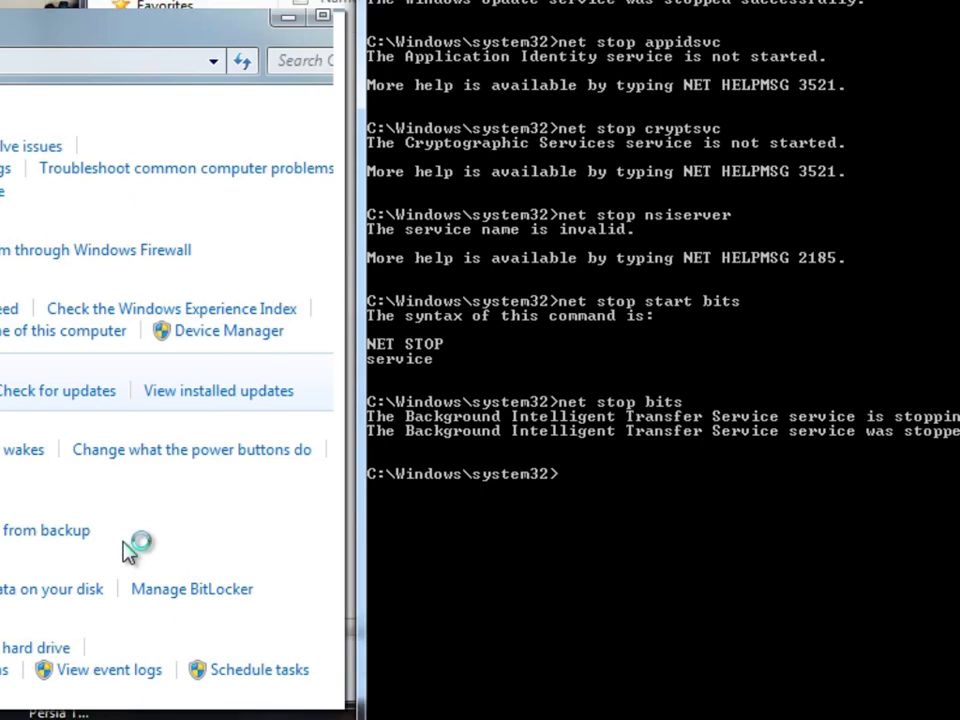
- Start the Cryptographic Services service again with the command net start cryptsvc
type("net start")
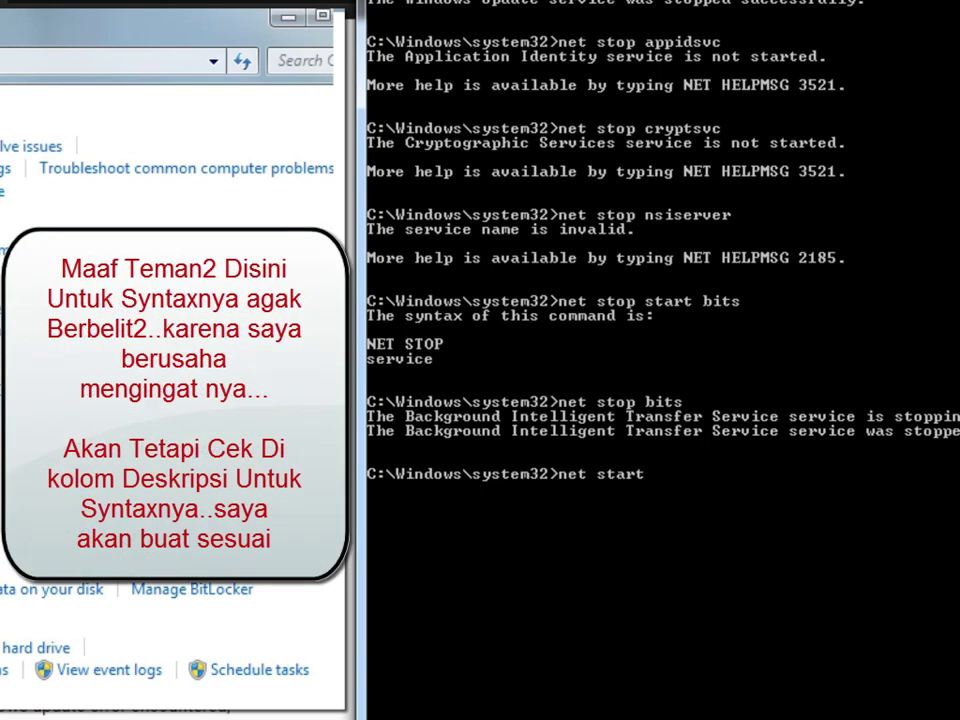
type("cryptsvc")
key("Return")
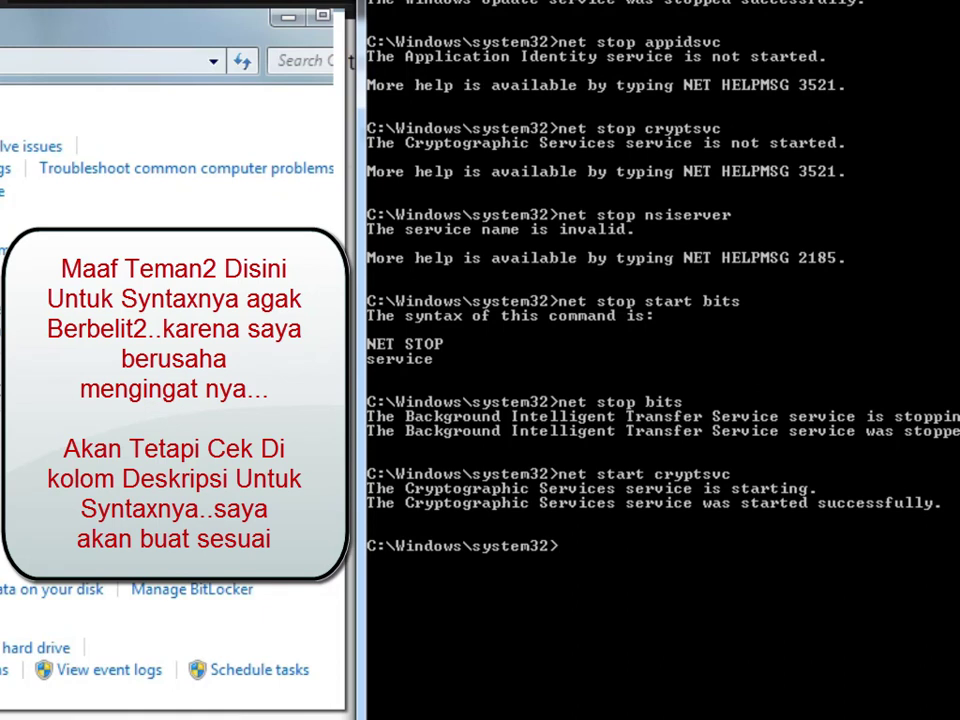
- Try to stop the Windows Update service again with net stop wuauserv
type("net stop wu")
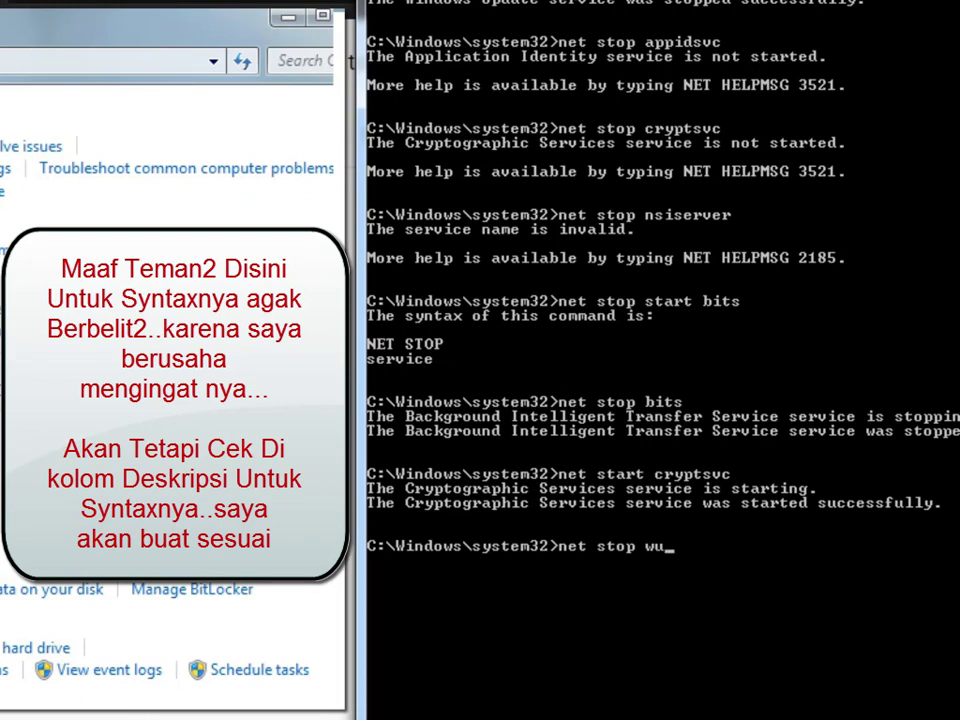
type("auserv")
key("Return")
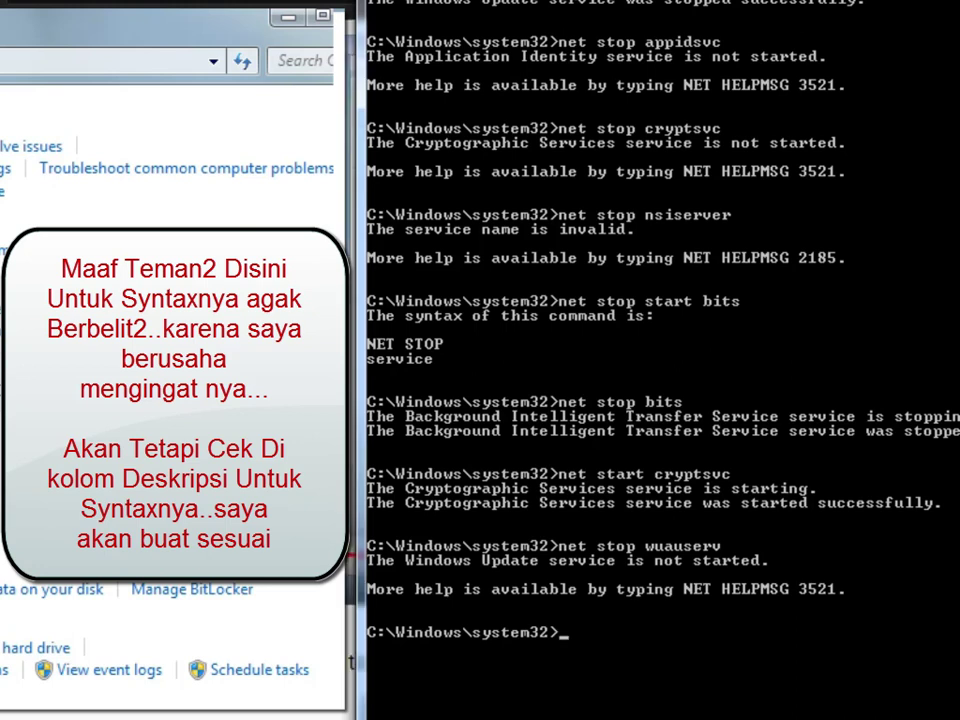
- Recall the earlier net start command, change its service name to wuauserv, and start the Windows Update service
key("Up")
key("Up")
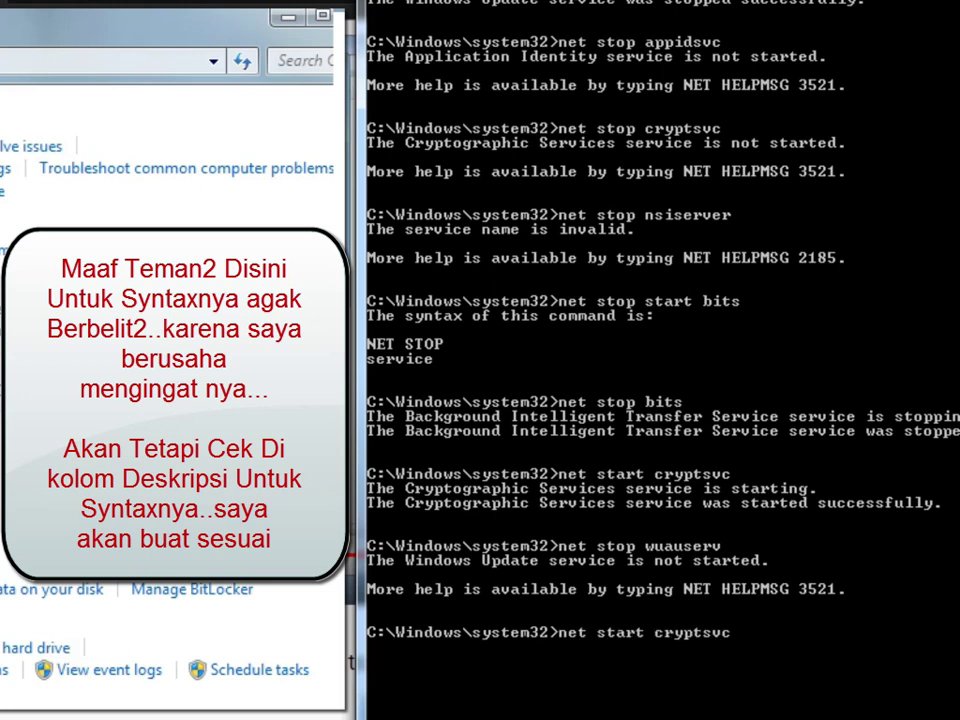
key("BackSpace")
key("BackSpace")
key("BackSpace")
key("BackSpace")
key("BackSpace")
key("BackSpace")
key("BackSpace")
key("BackSpace")
type("wua")
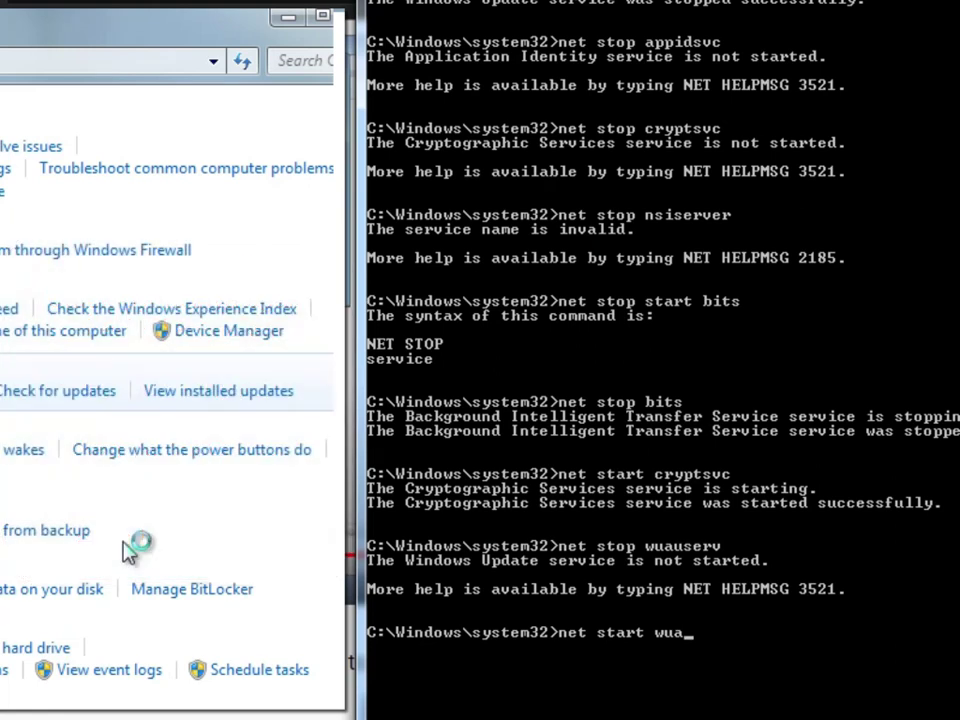
type("userv")
key("Return")
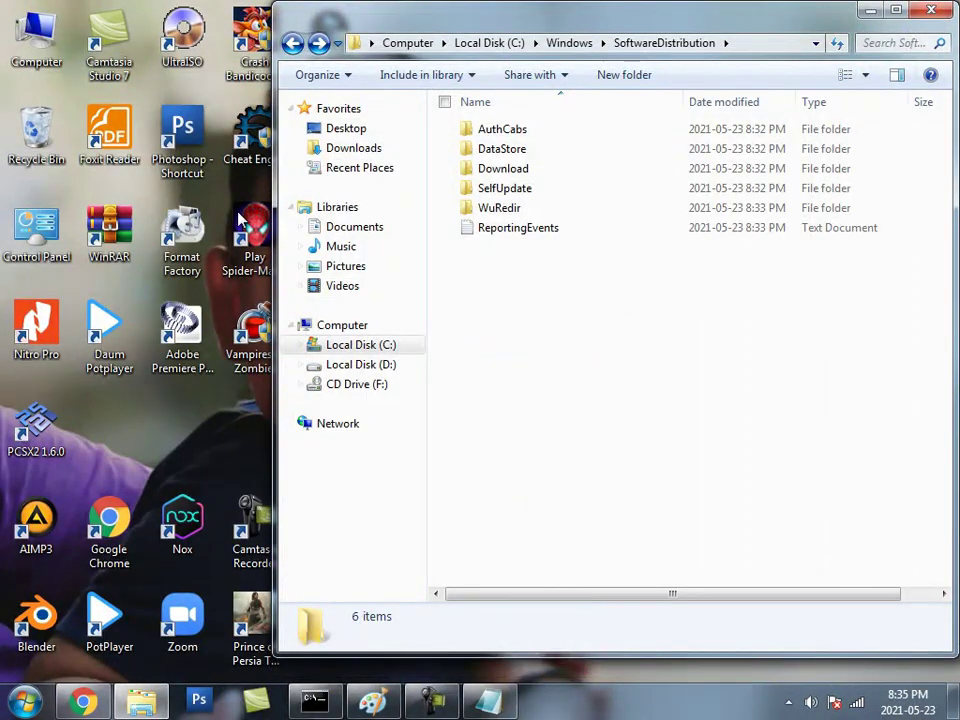
key("super")
key("Up")
key("Return")
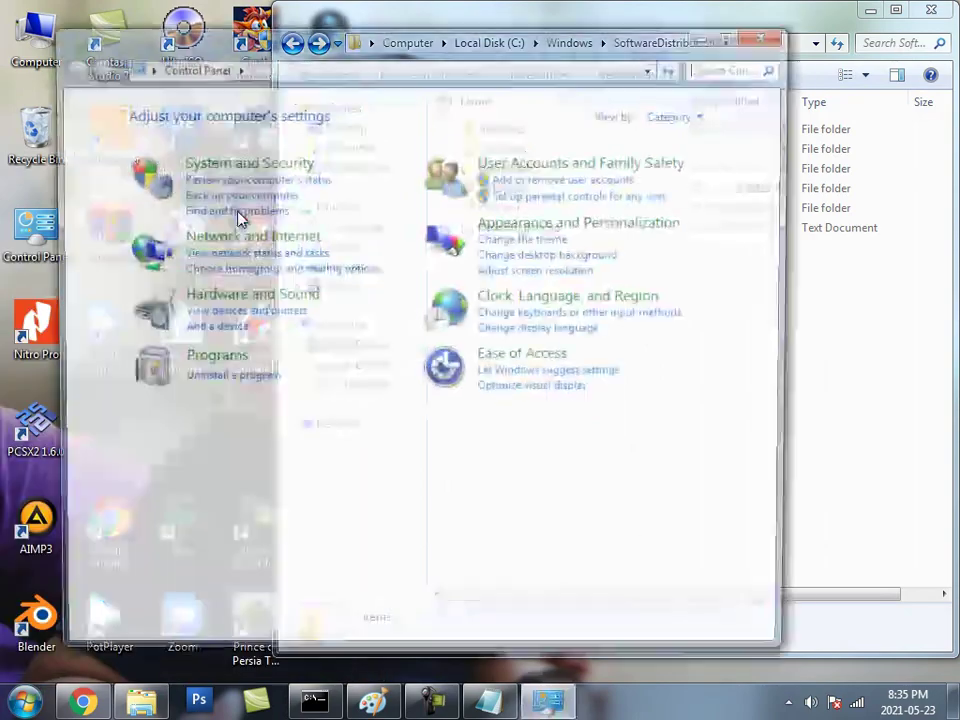
left_click(240, 217)
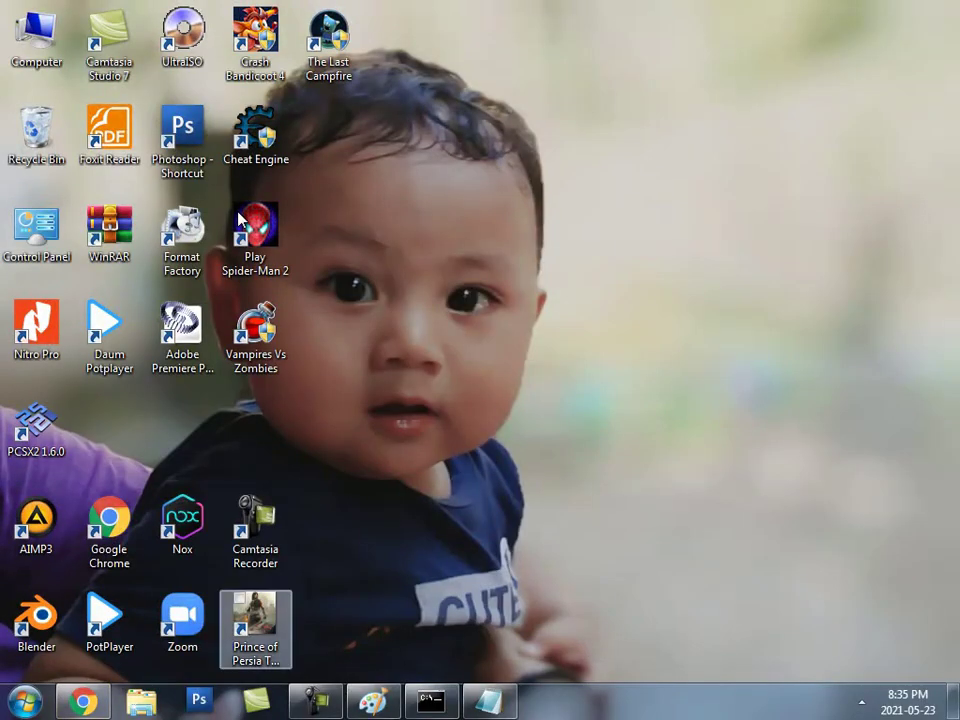
- Open Control Panel and go to Windows Update under System and Security
key("super")
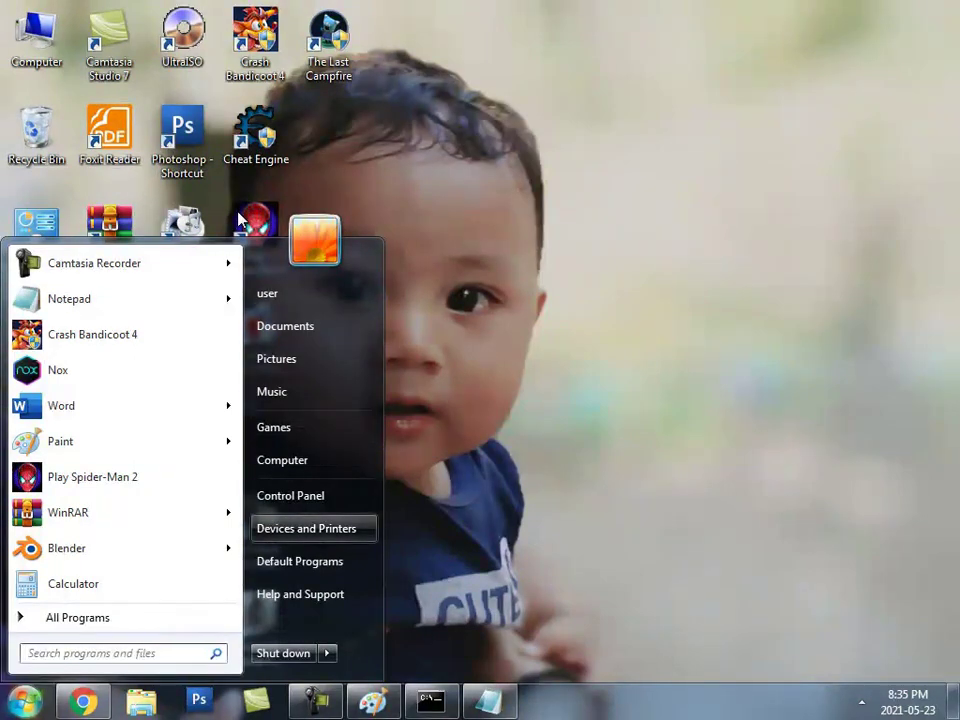
key("Return")
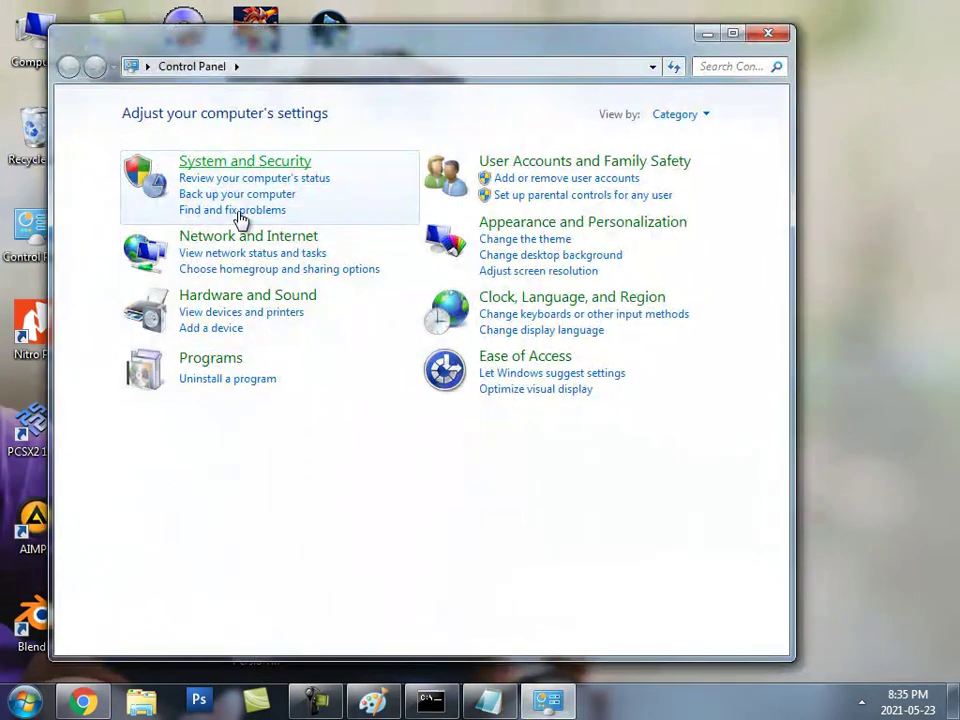
left_click(238, 214)
key("Down")
key("shift+Tab")
key("Return")
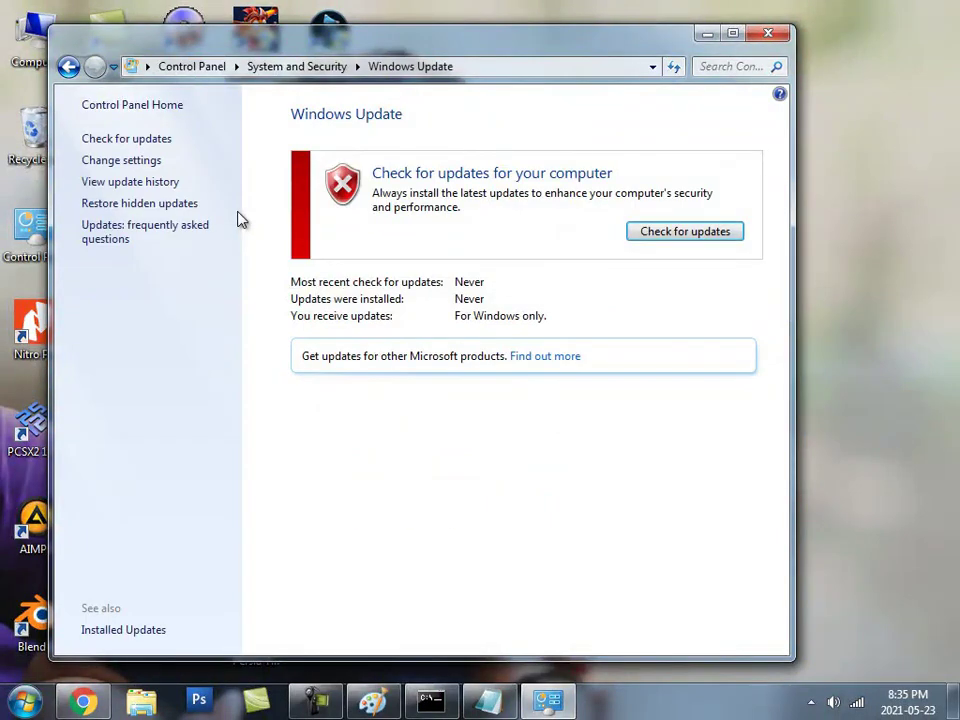